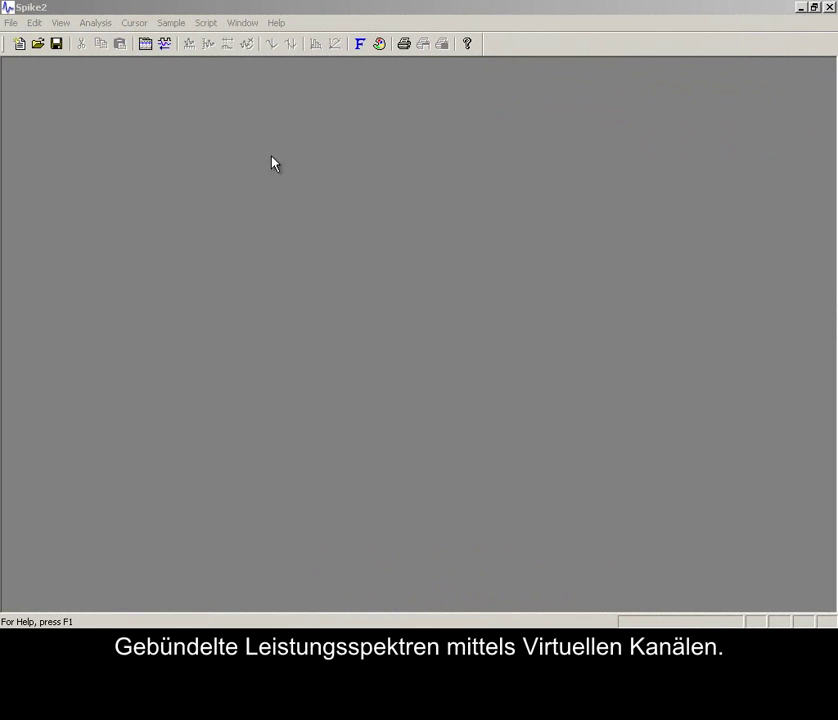
- Open the recent file EEG Waveform.smr and confirm EEG1 is sampled at 1 kHz
click(12, 24)
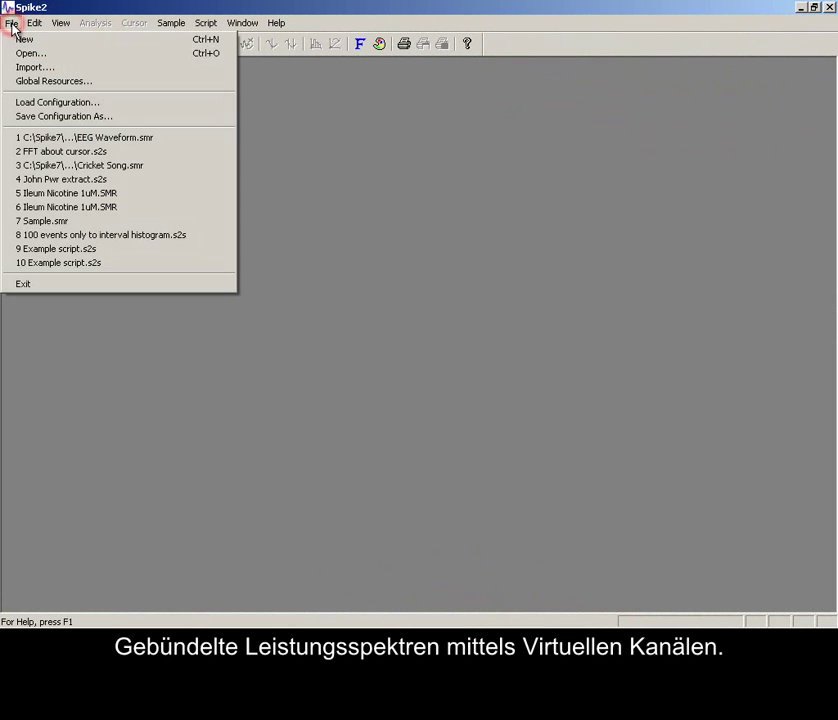
click(50, 140)
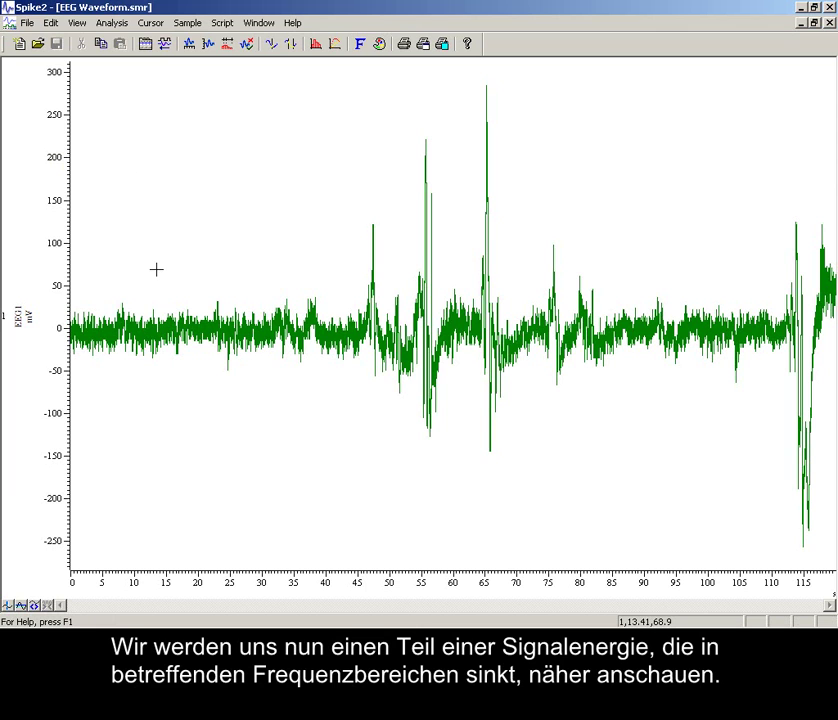
double_click(18, 320)
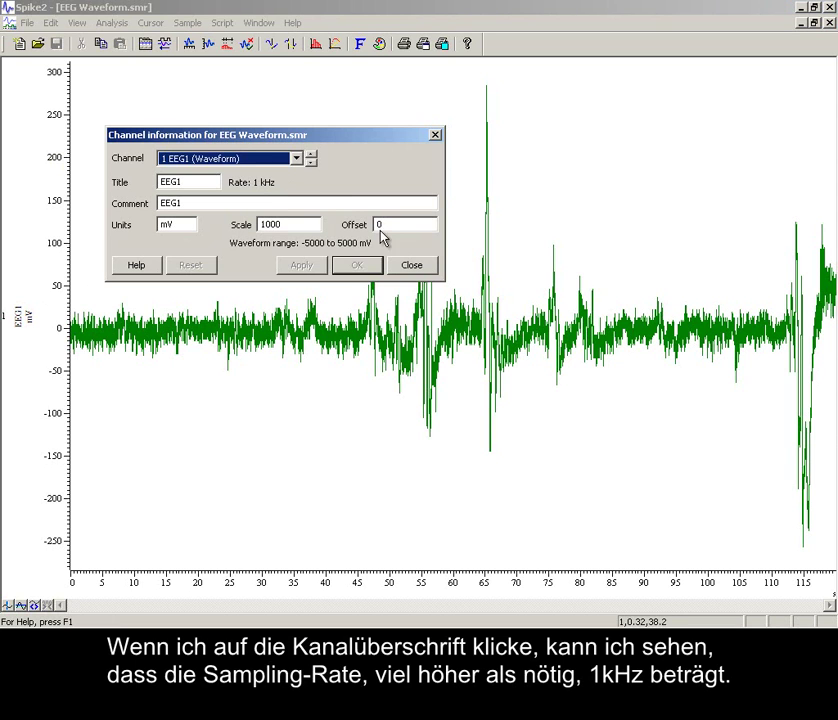
click(424, 266)
- Add and apply a Down sample process to EEG1 using one point in 10
right_click(424, 268)
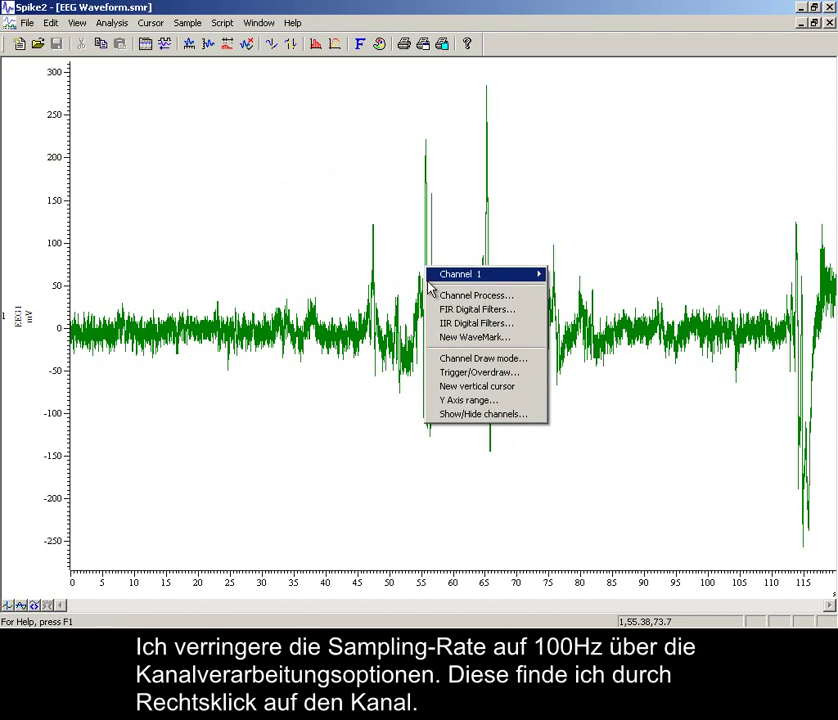
click(428, 296)
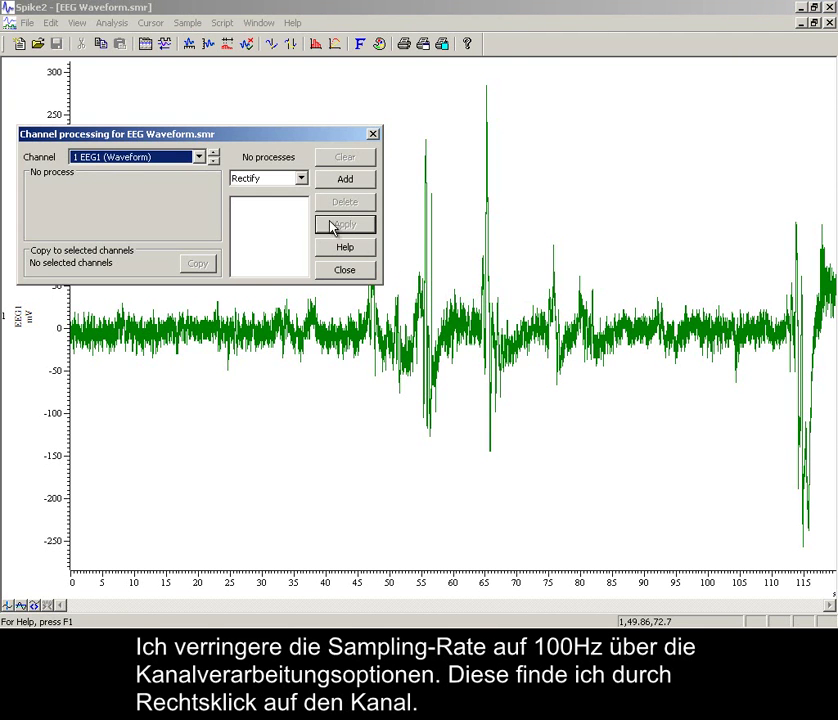
click(299, 180)
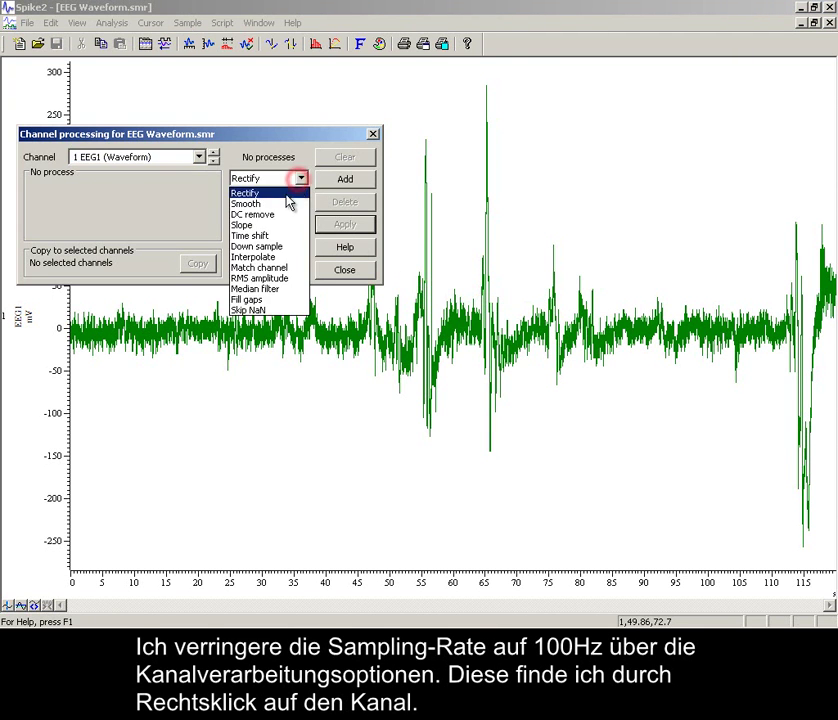
click(287, 247)
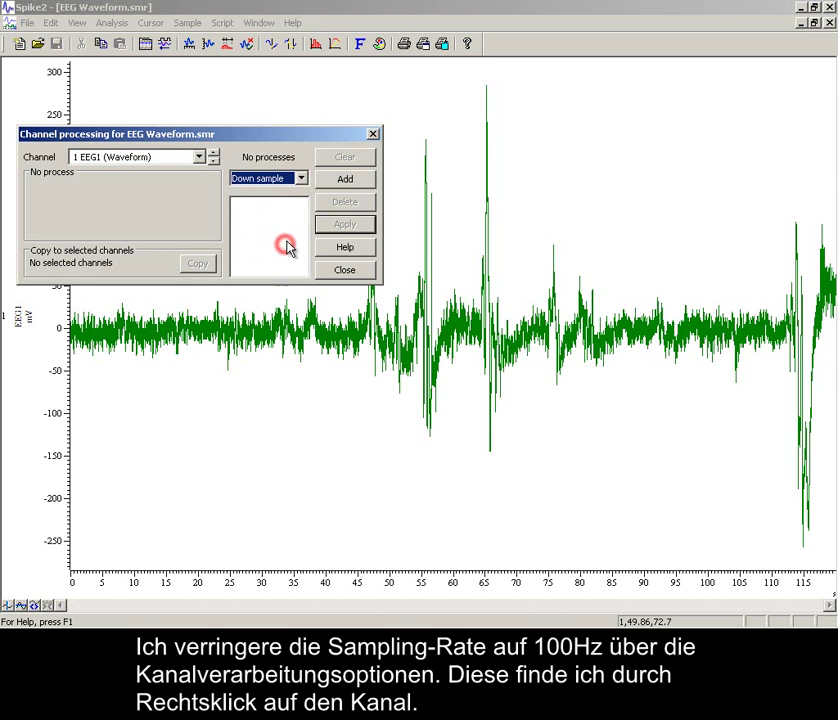
click(326, 177)
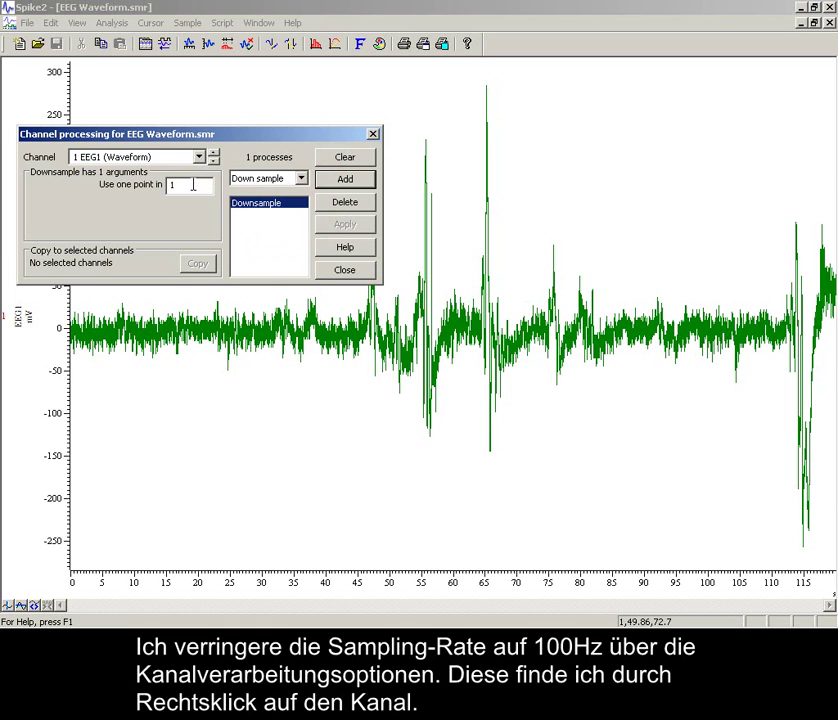
click(193, 185)
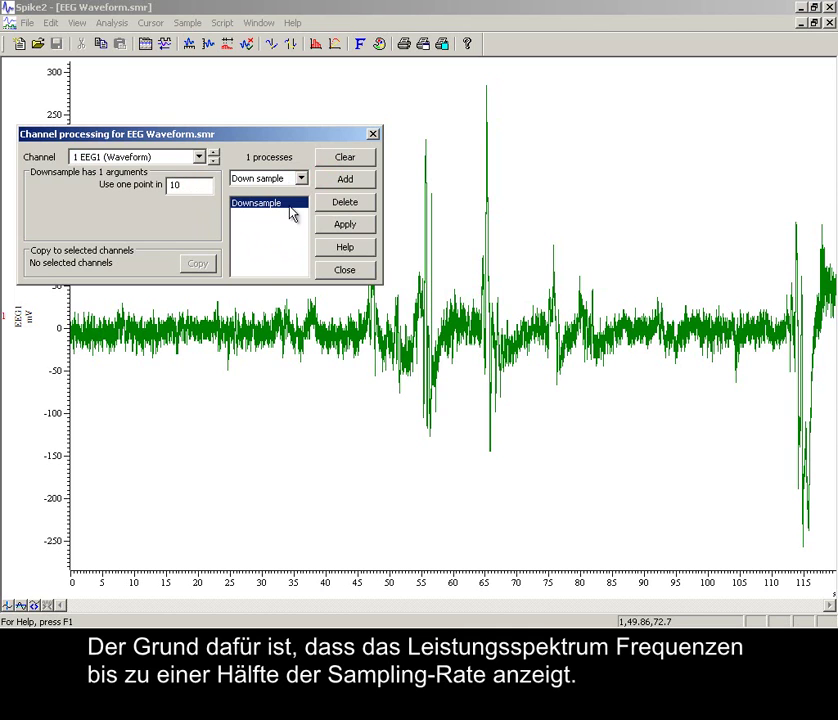
click(334, 224)
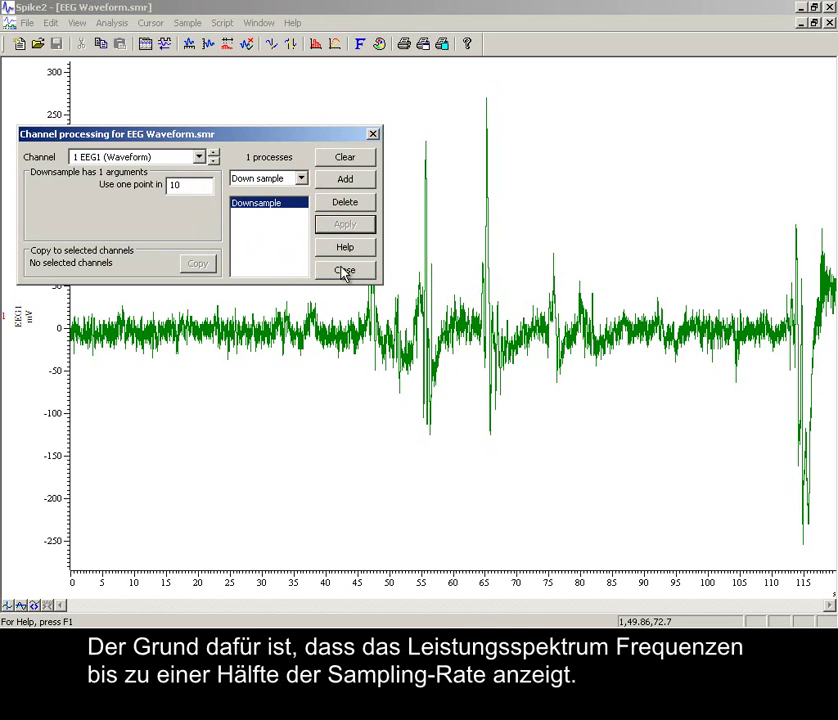
click(343, 270)
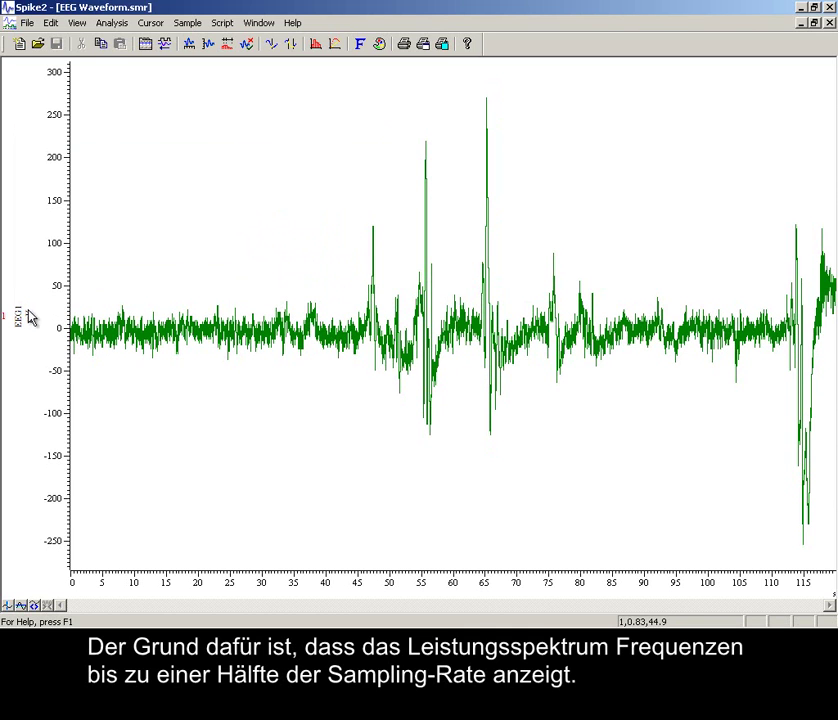
- Check EEG1's channel information shows Rate: 100 Hz+Downsample
double_click(30, 316)
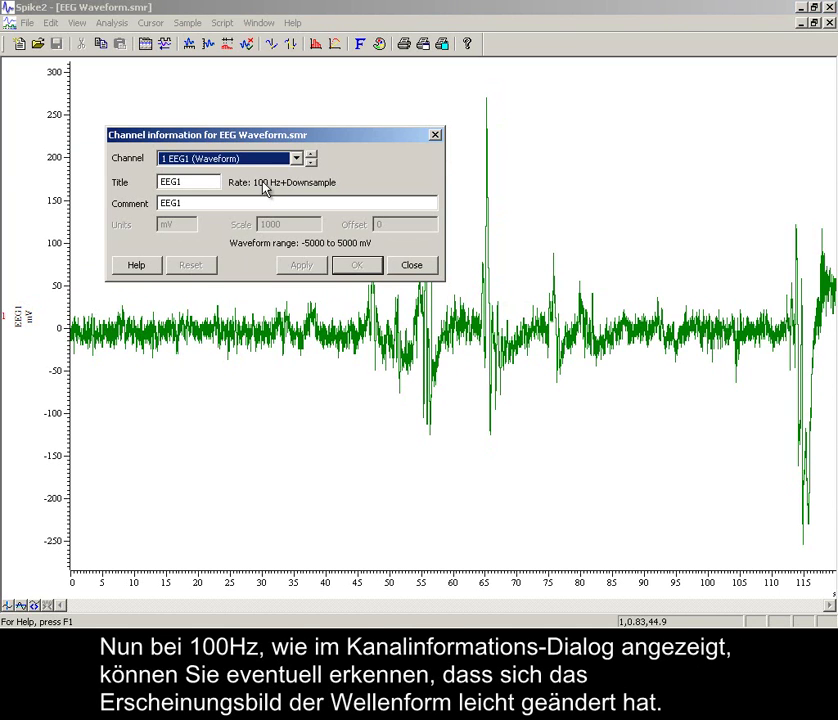
click(415, 265)
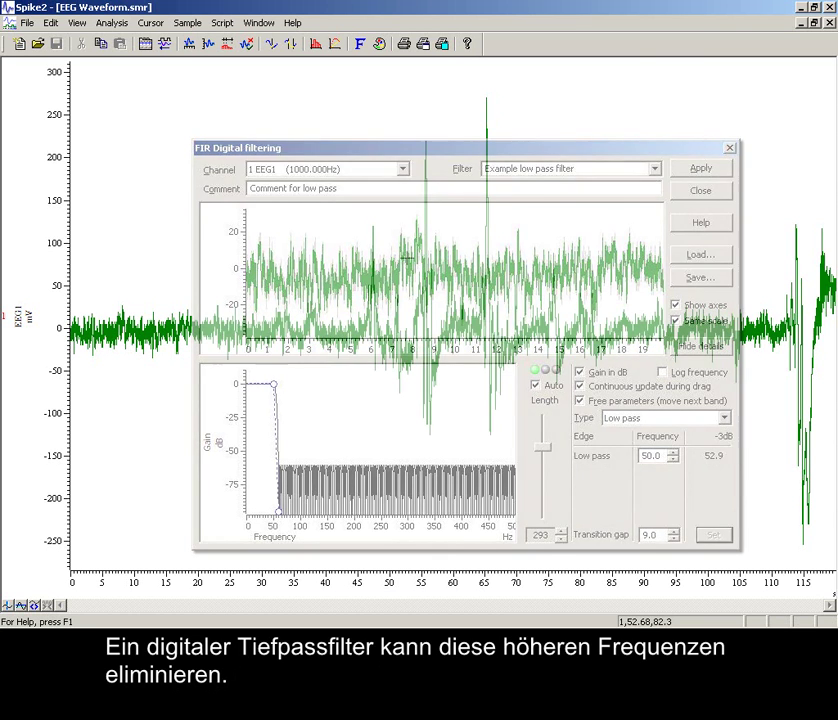
- Copy channel 1 as memory channel 1a and view its 1 kHz channel information
right_click(408, 263)
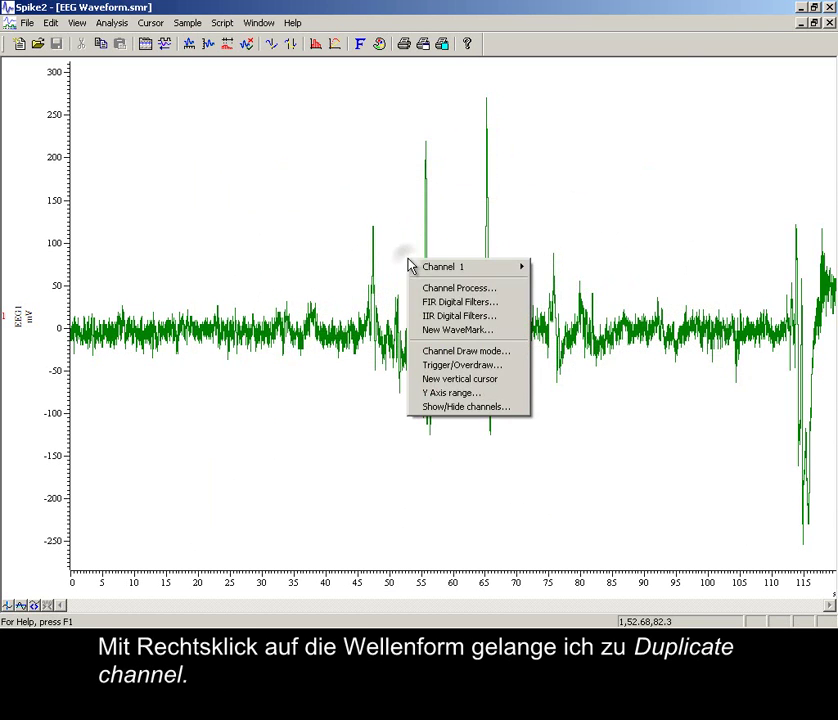
mouse_move(425, 267)
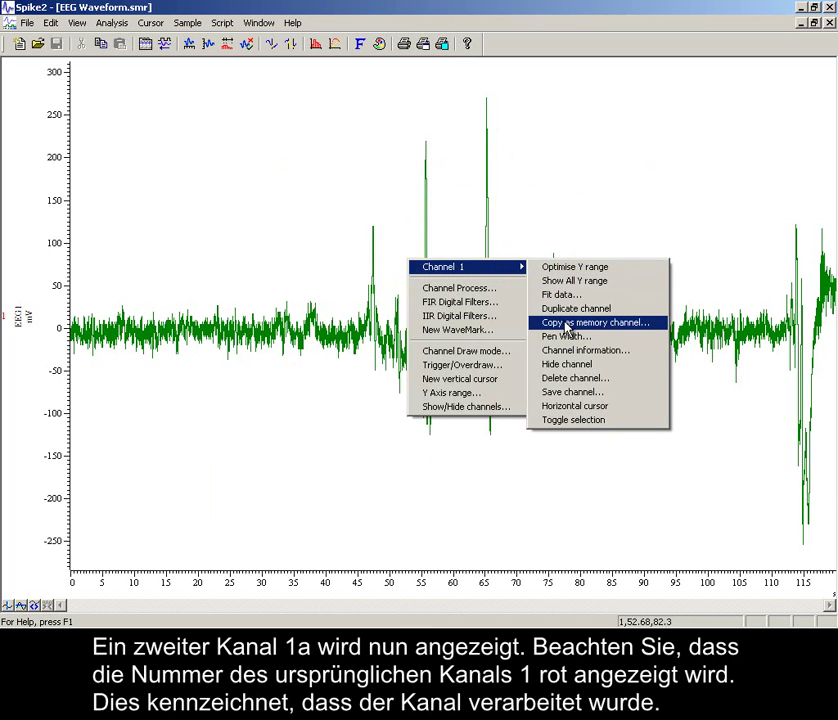
click(565, 312)
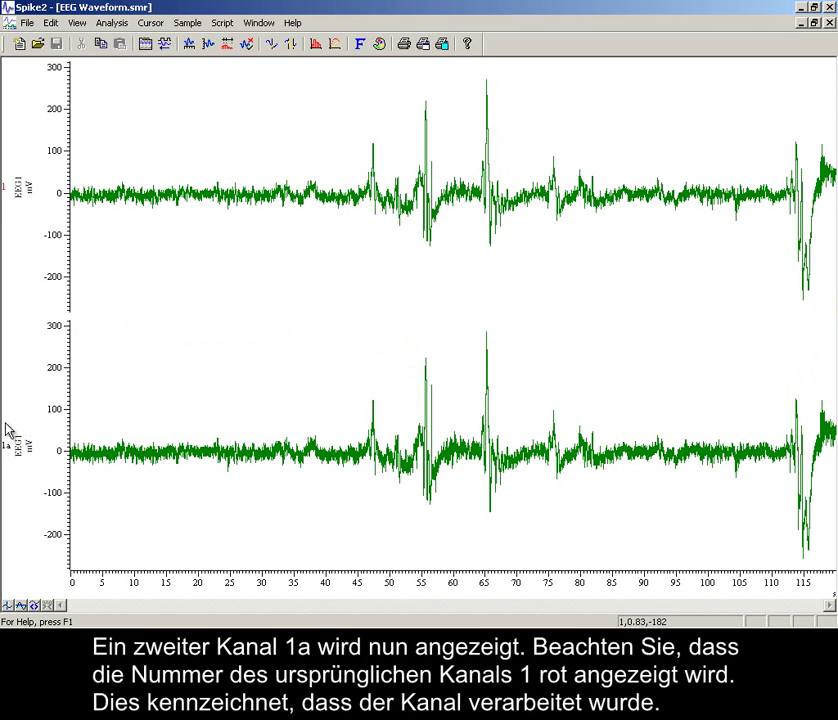
double_click(22, 448)
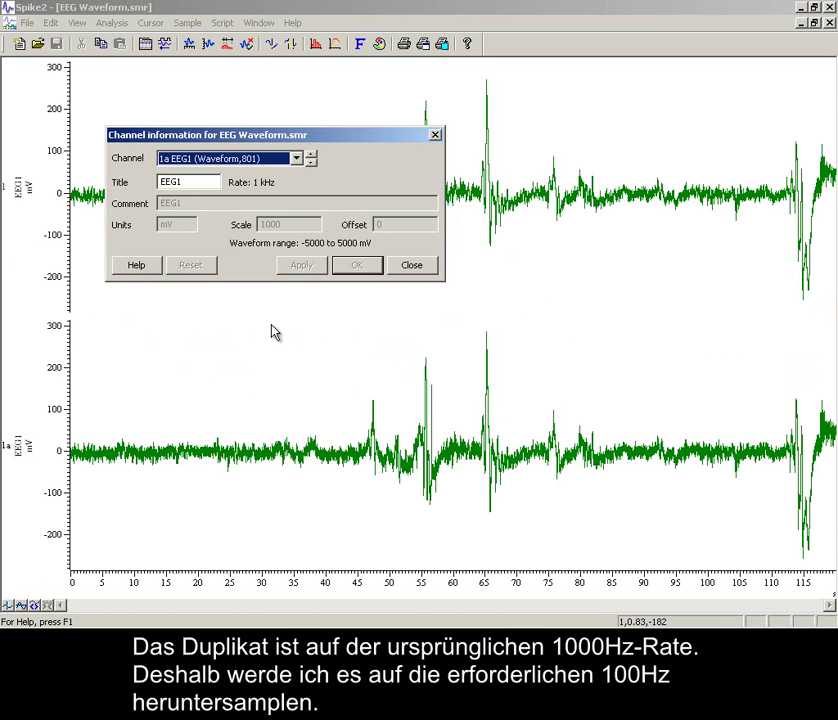
- Add and apply a Down sample process to channel 1a using one point in 10
click(410, 272)
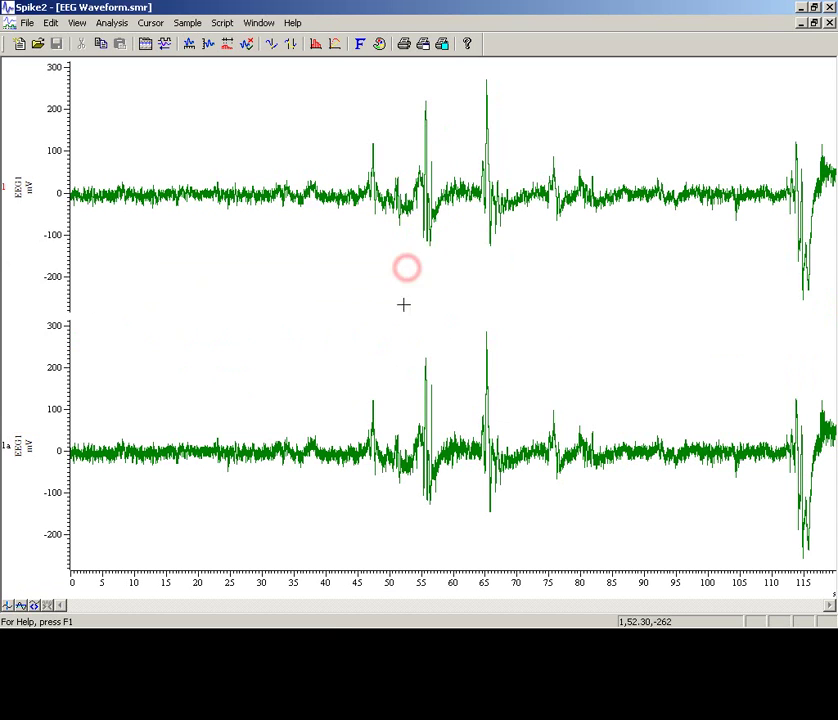
right_click(404, 401)
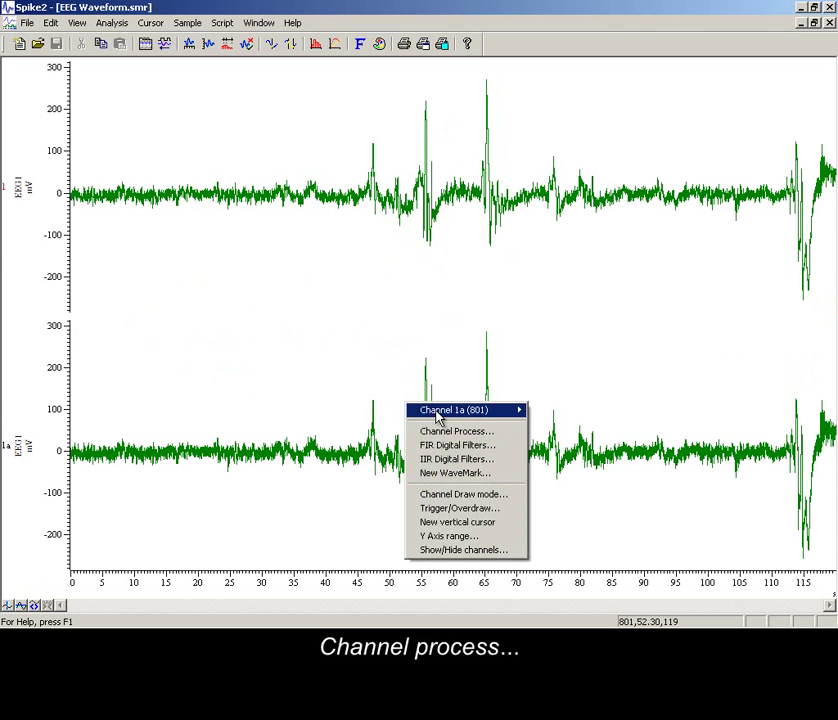
click(450, 433)
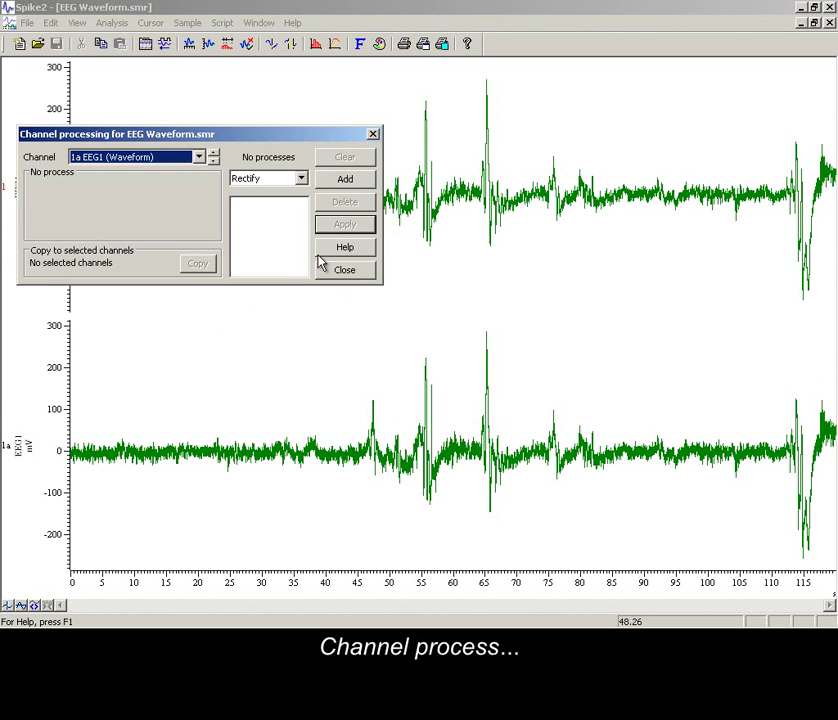
click(301, 180)
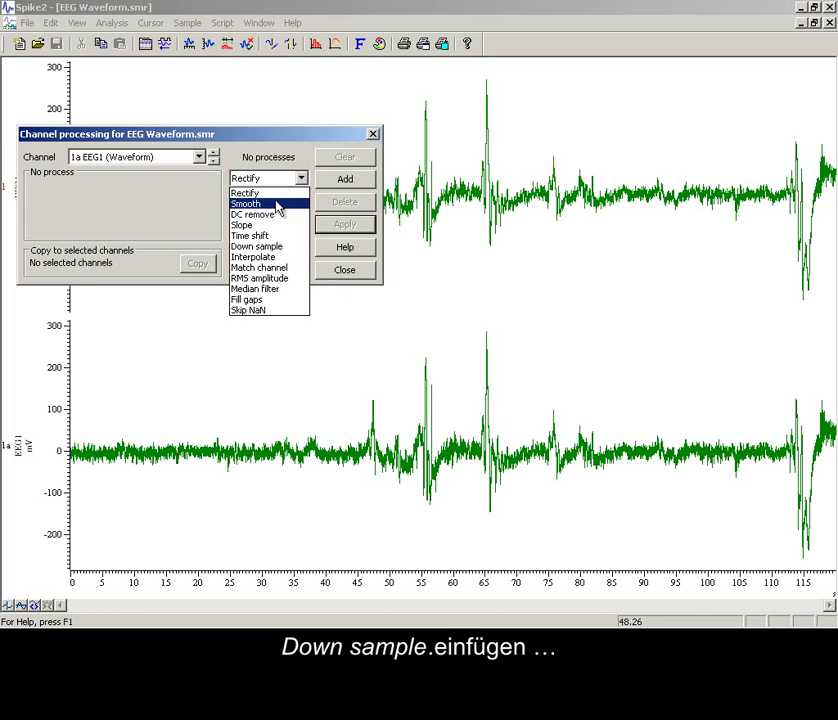
click(278, 246)
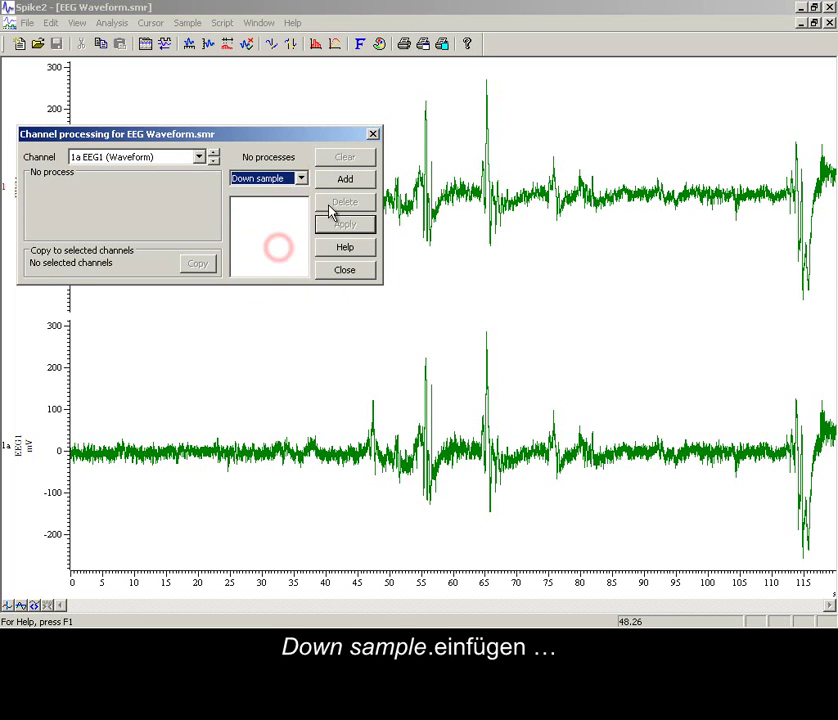
click(345, 180)
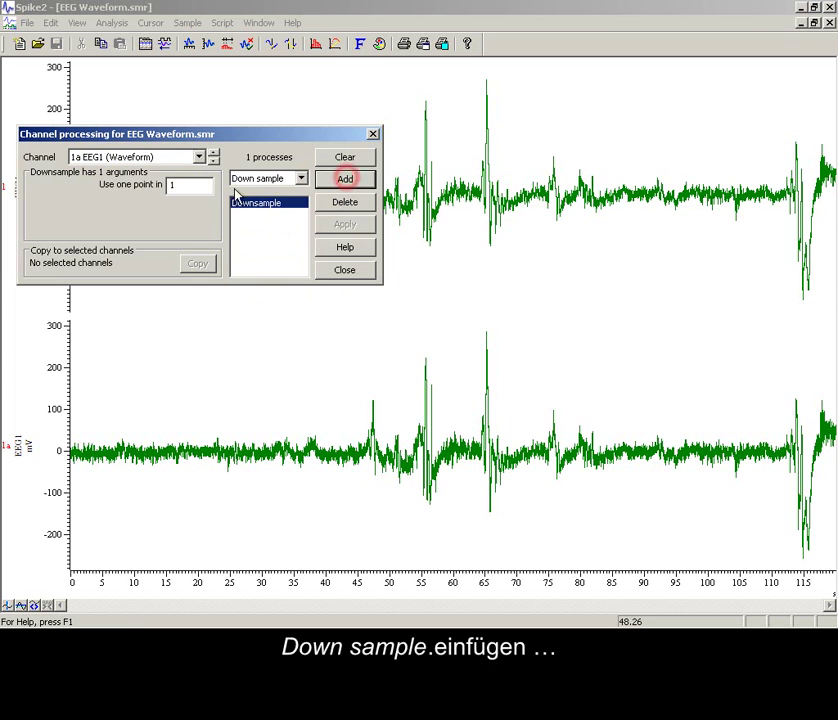
click(195, 187)
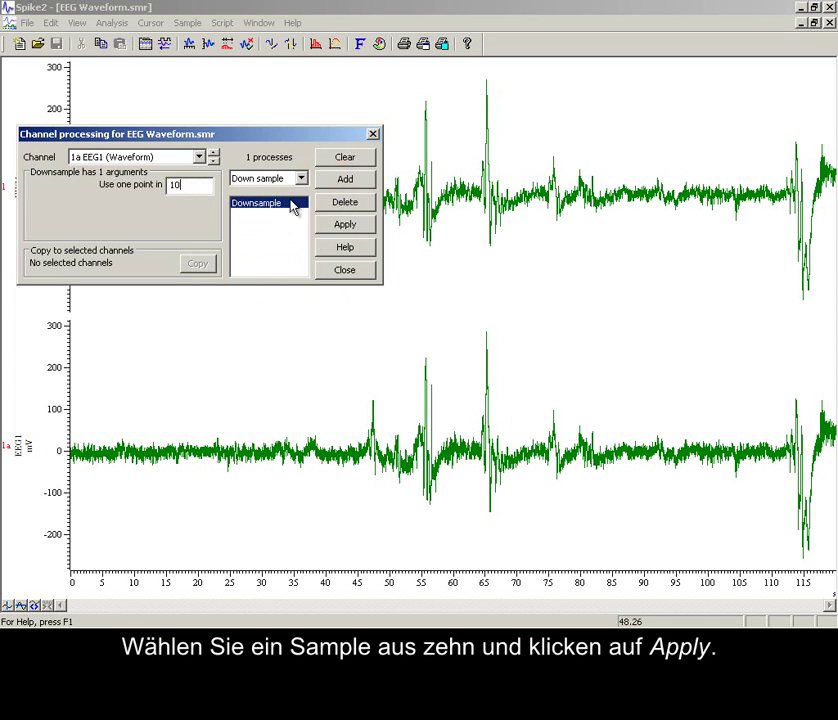
click(344, 224)
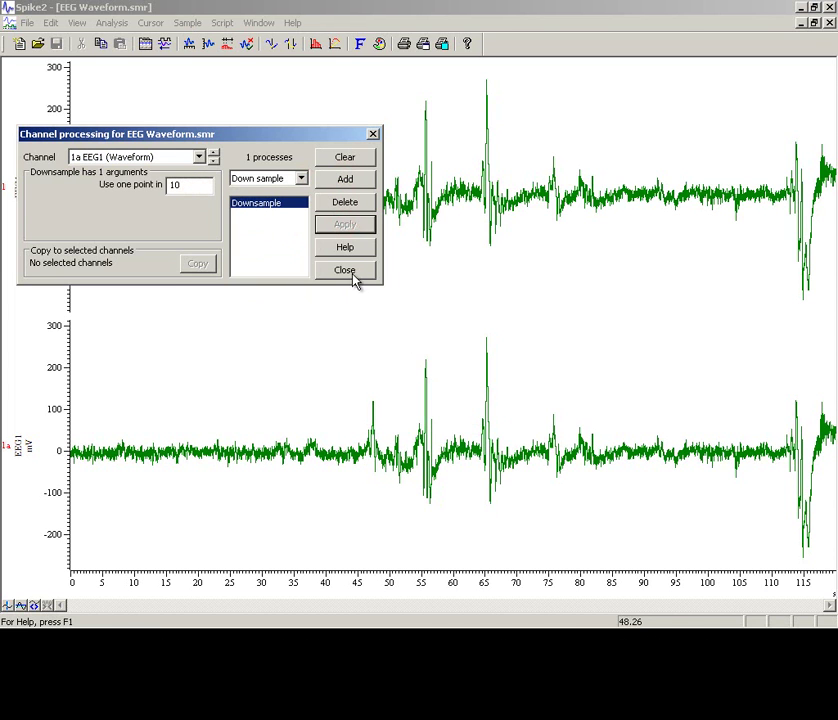
click(352, 279)
- Set channel 1a's draw mode to Sonogram and optimise its frequency axis to 0–50 Hz
right_click(391, 410)
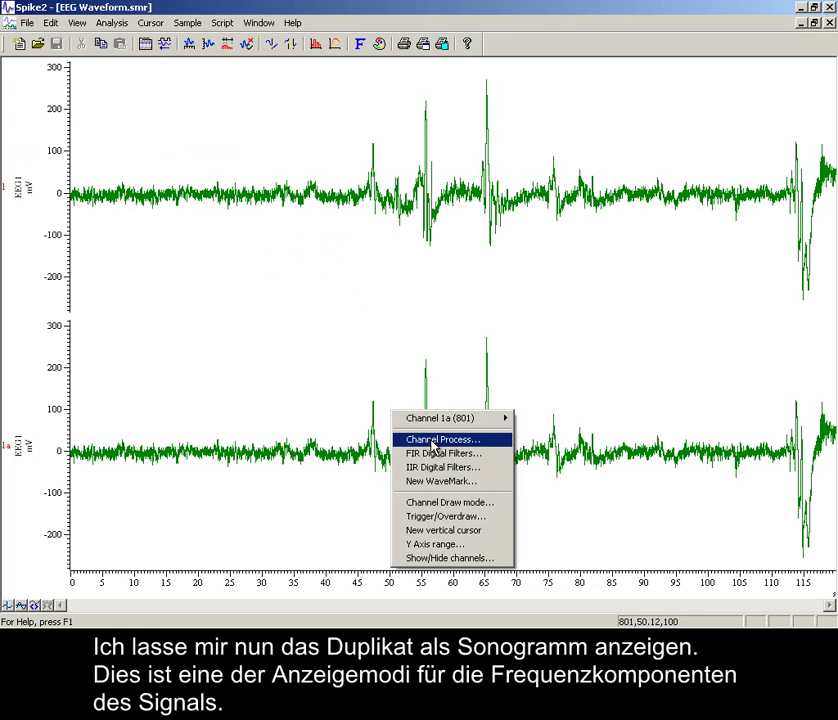
click(494, 430)
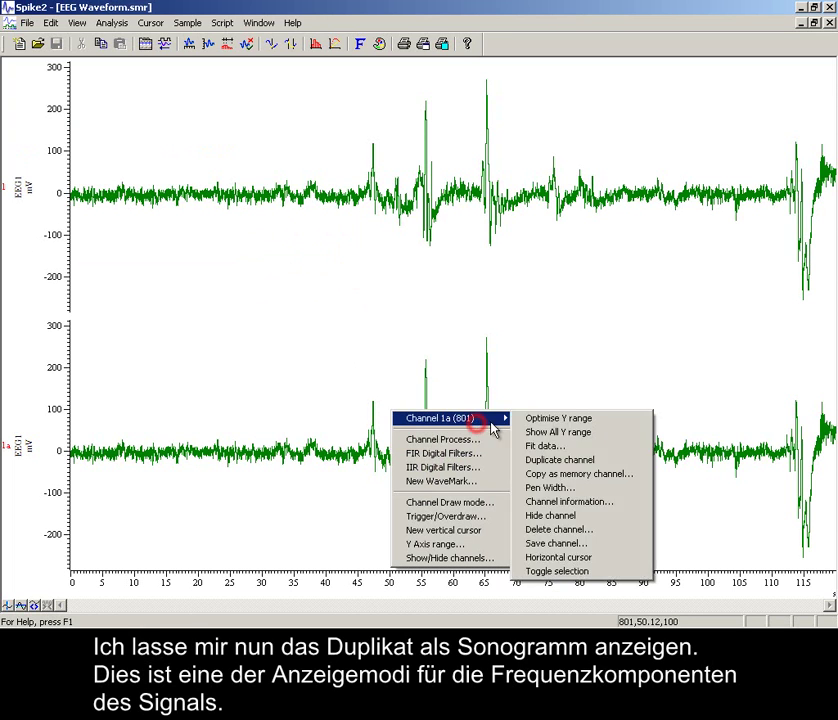
click(484, 507)
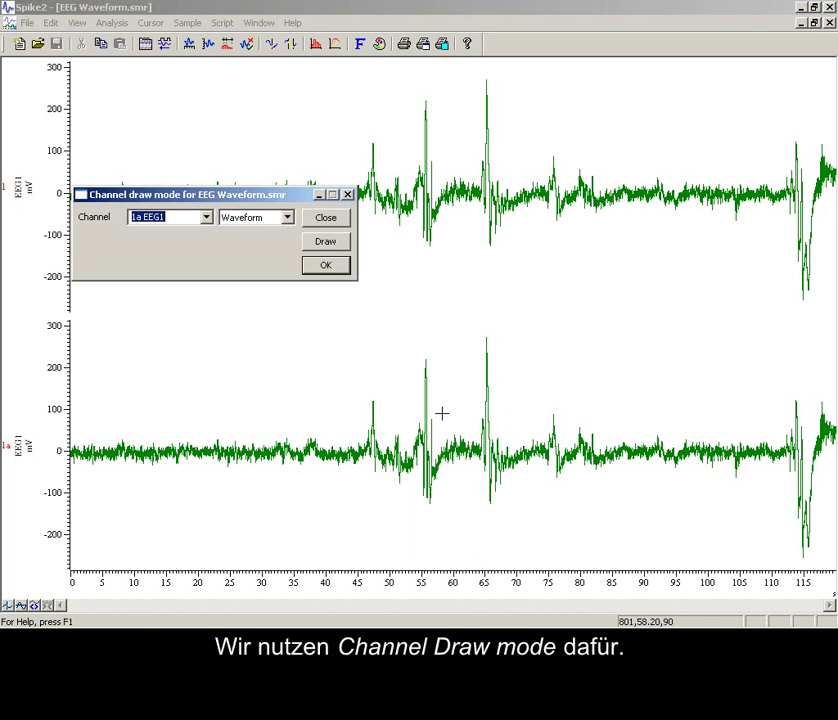
click(287, 218)
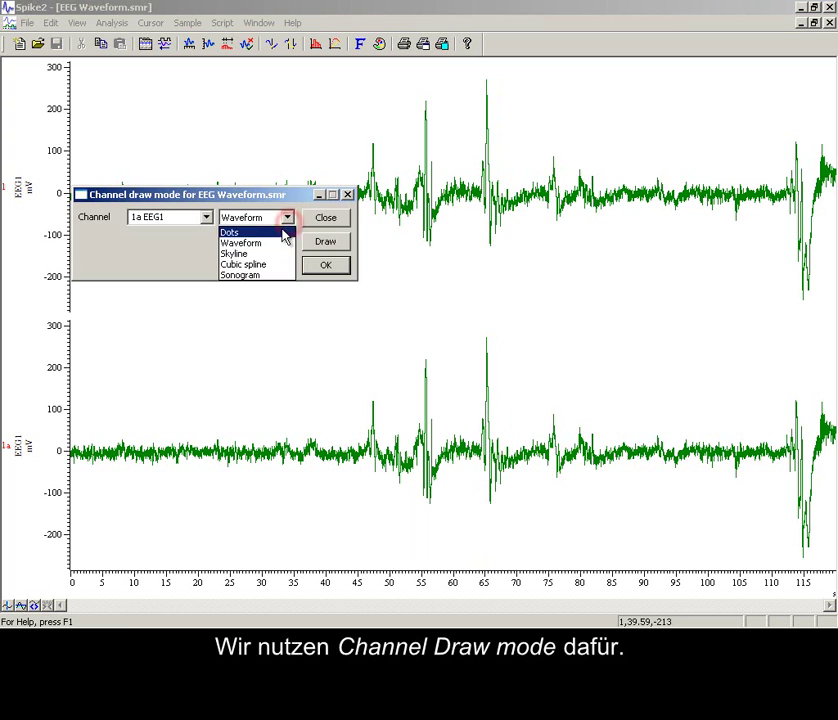
click(272, 275)
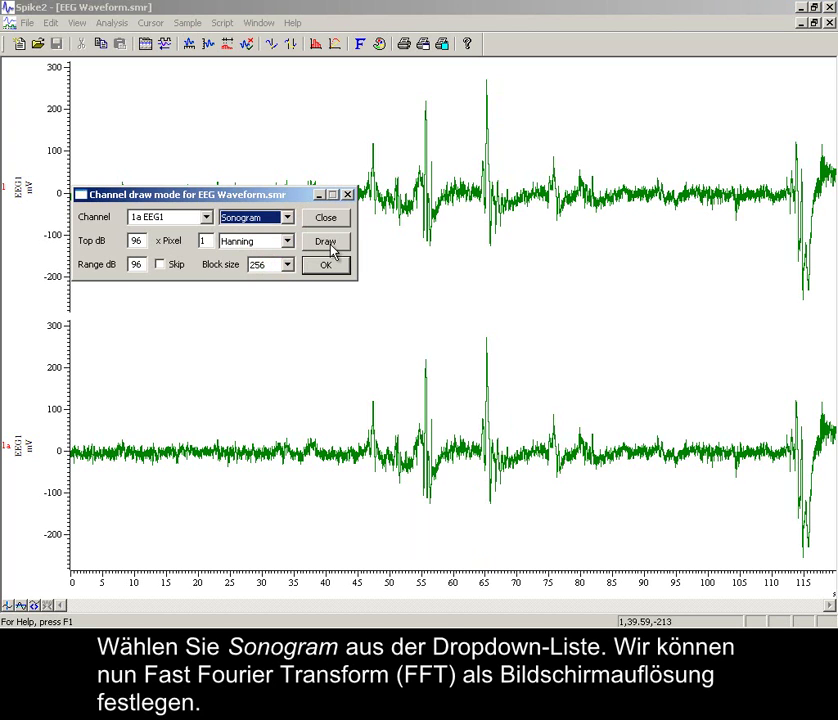
click(331, 249)
click(328, 267)
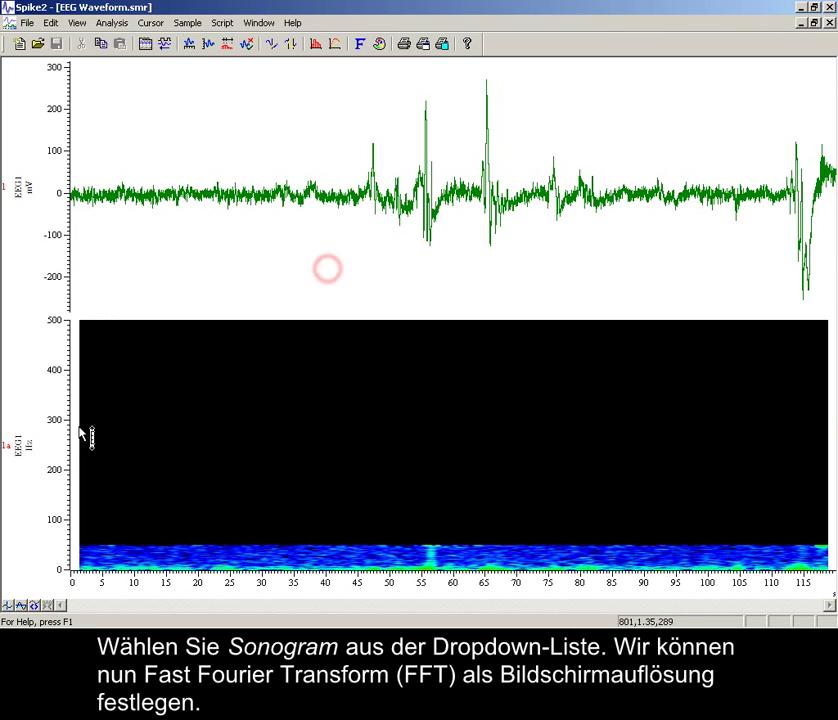
click(58, 419)
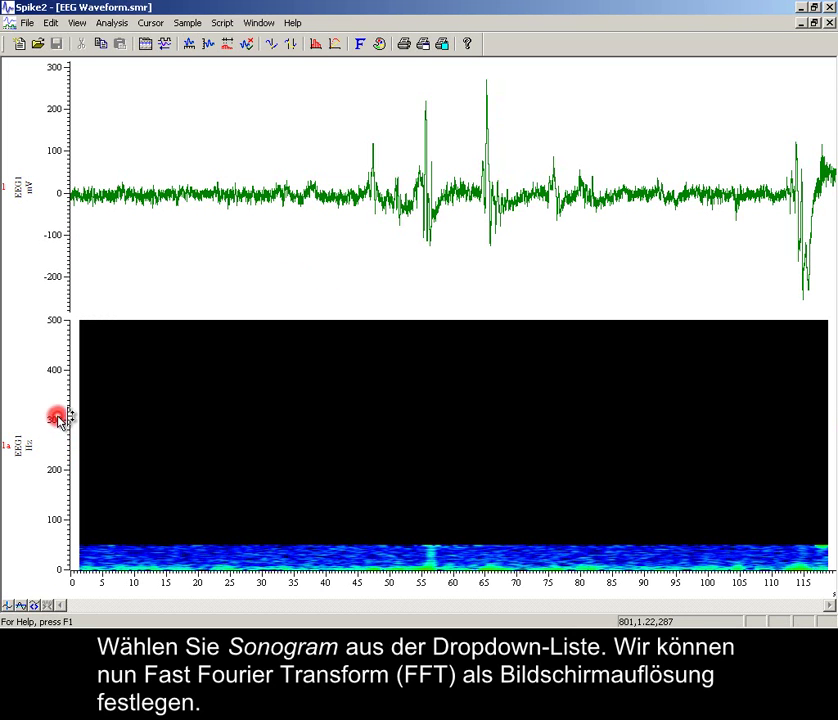
click(330, 161)
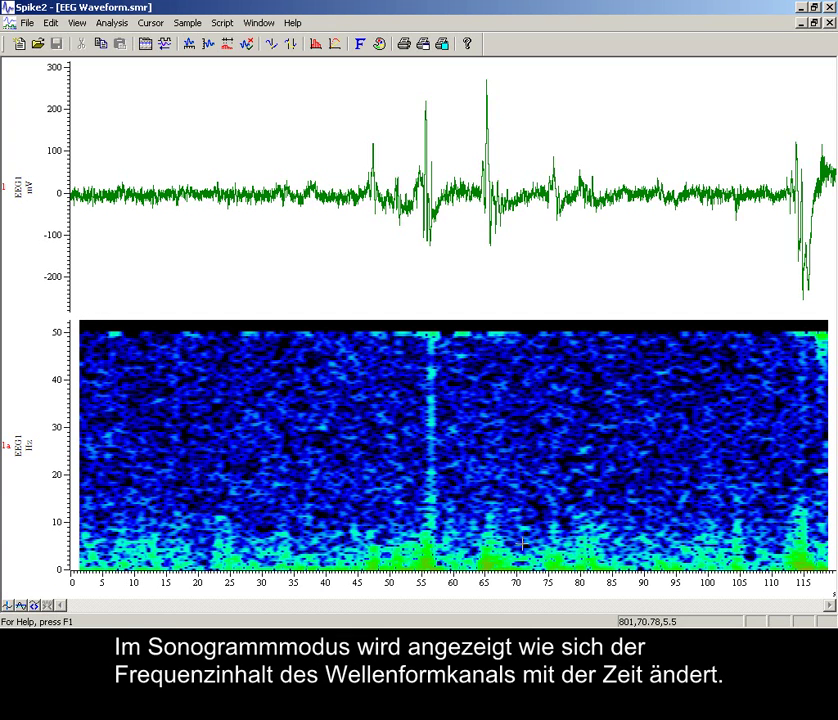
- Zoom the time axis to about 45–70 s around the spike near 57 s
drag(360, 154, 514, 156)
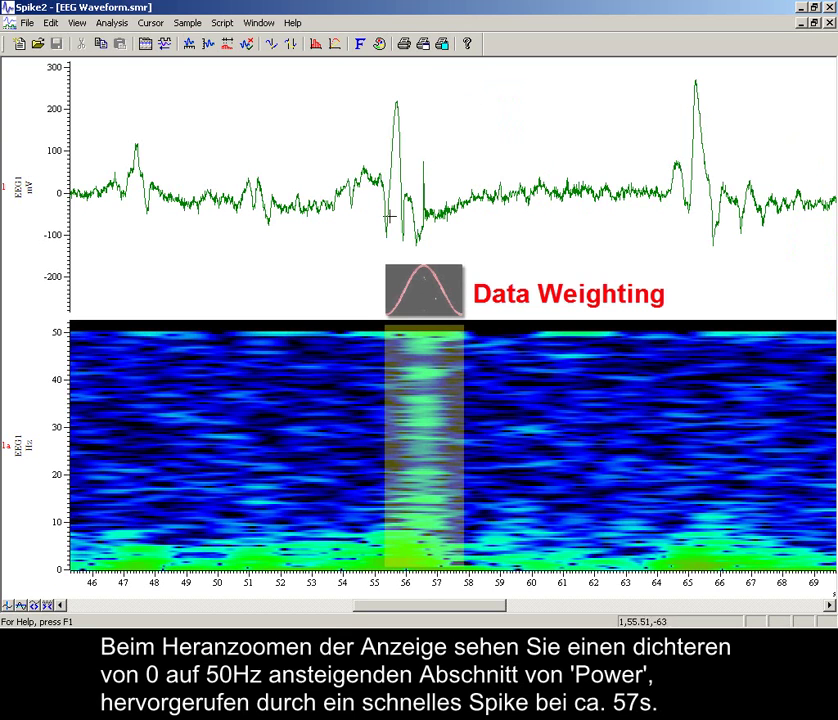
- Create a new virtual channel from Analysis > Virtual Channels
click(111, 24)
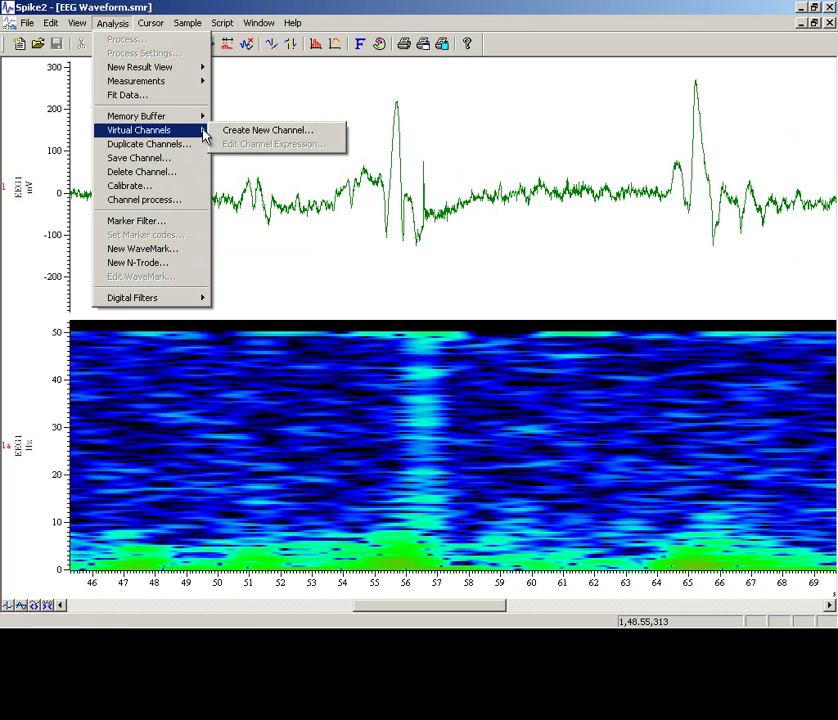
click(236, 131)
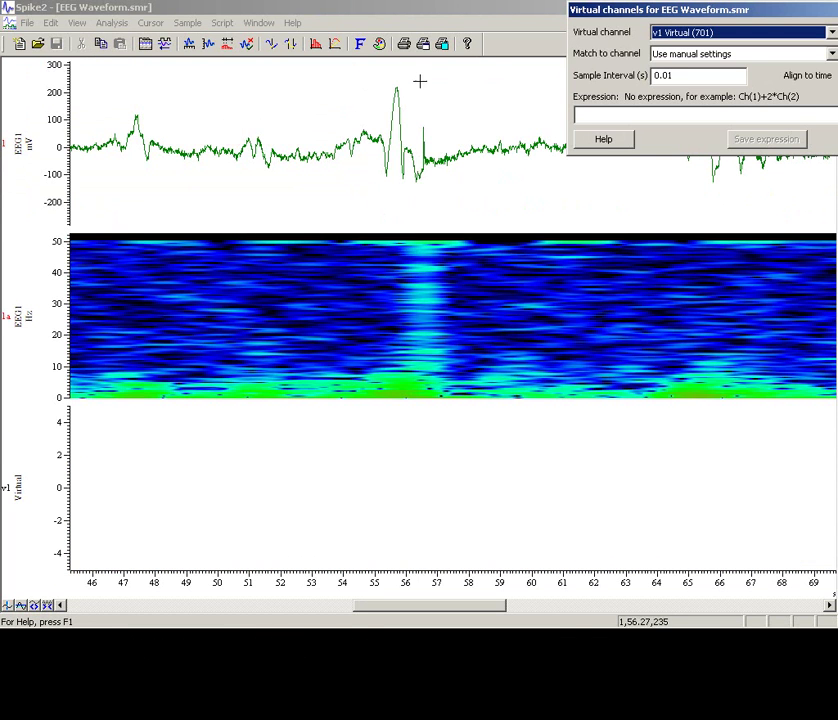
drag(660, 13, 496, 183)
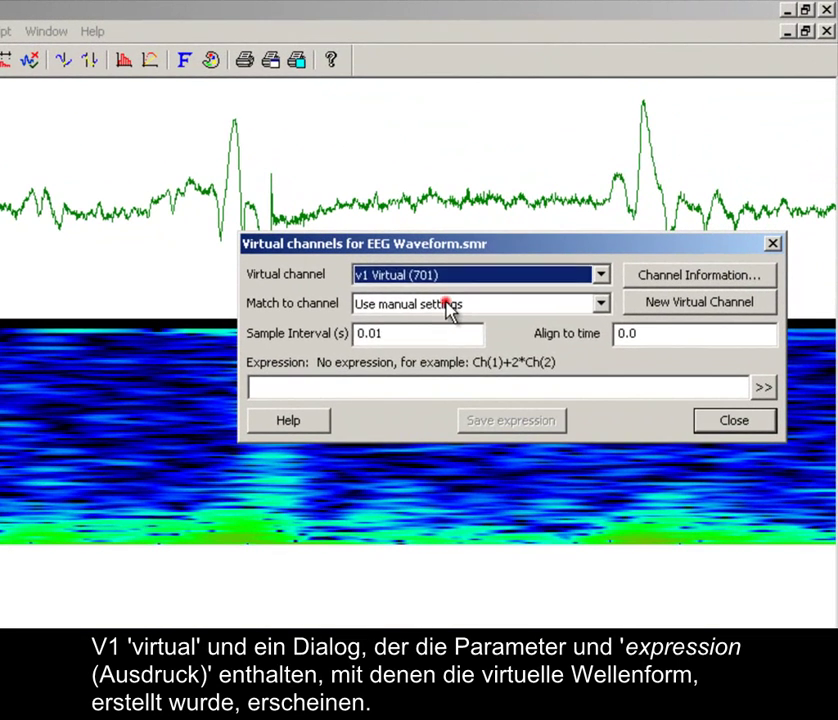
- Use manual settings with a 1/4 s sample interval and bring up the expression functions list
click(550, 225)
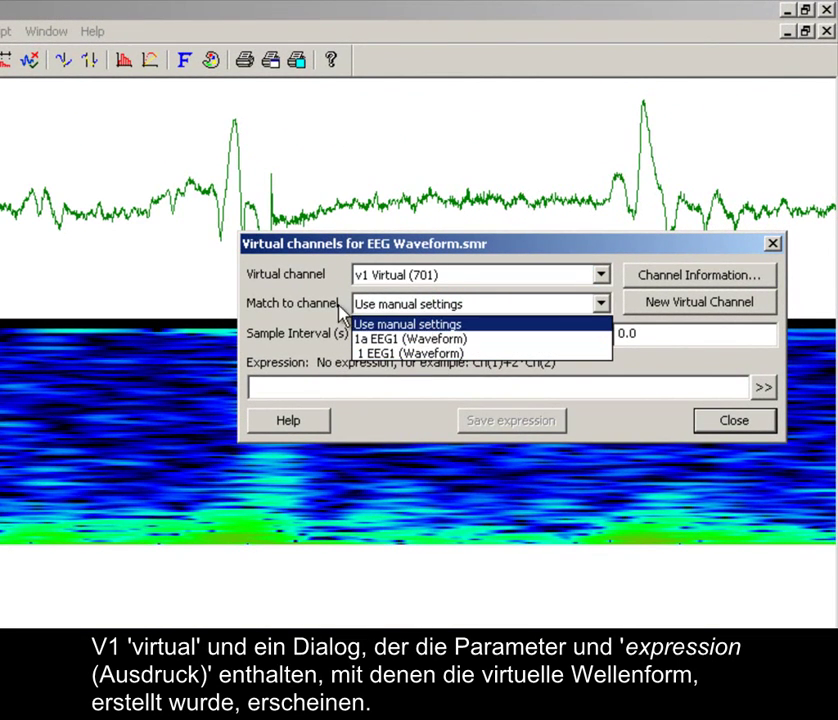
click(374, 322)
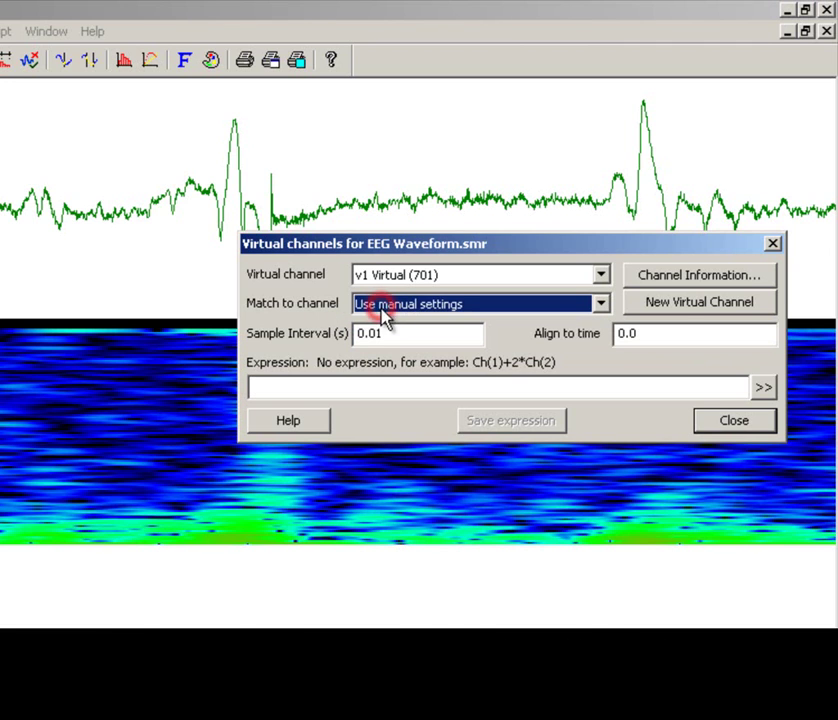
click(393, 338)
drag(393, 338, 333, 345)
text(1/4)
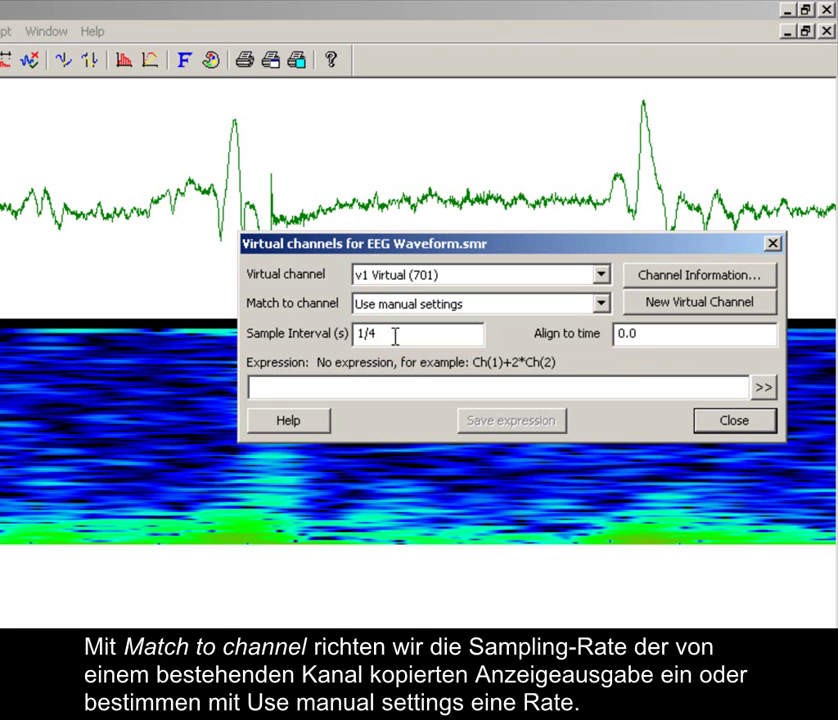
click(373, 384)
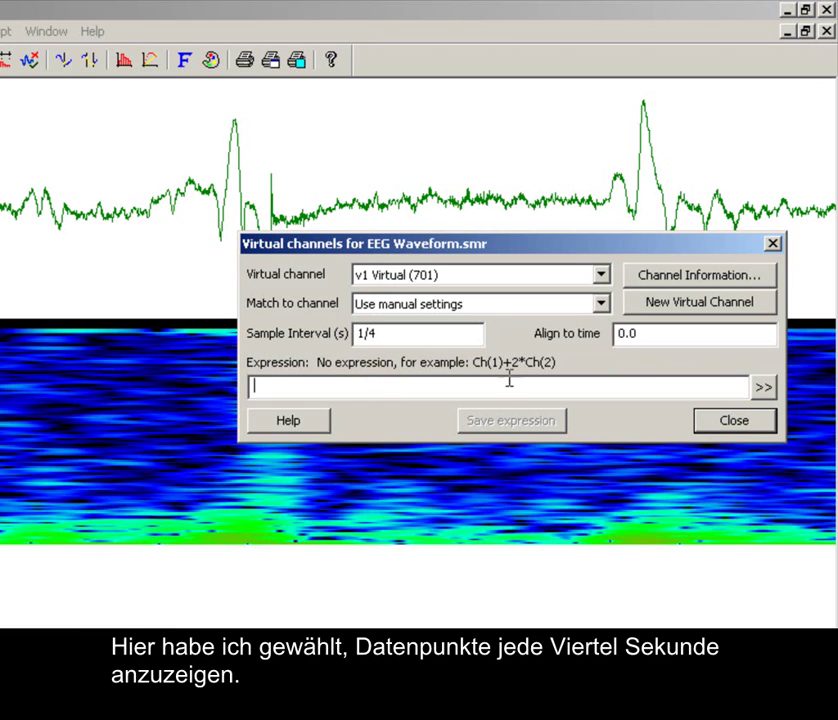
click(762, 389)
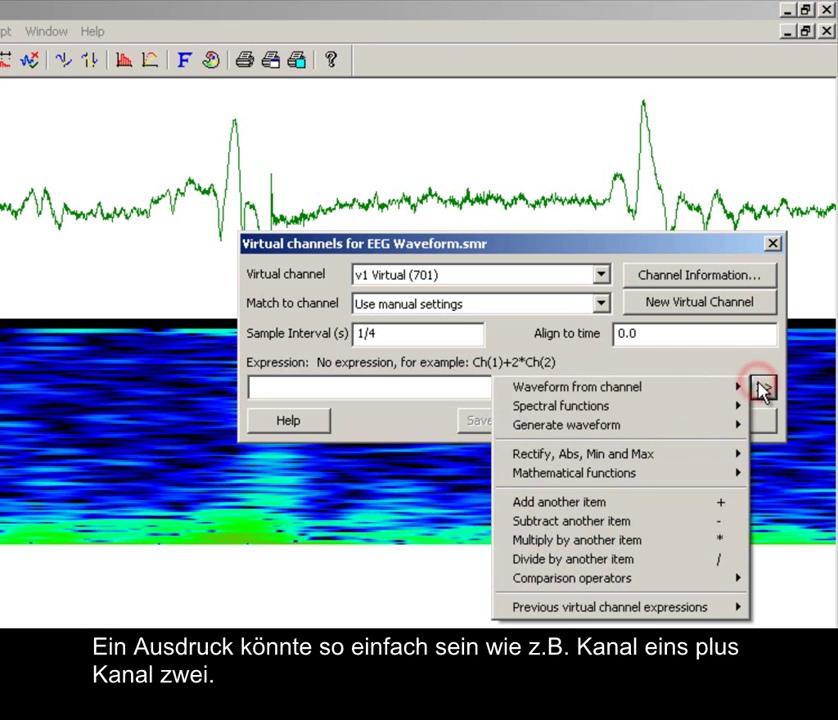
- Build a Power in band expression on channel 1 EEG1 from 0 to 8 Hz, Divide left unchecked
mouse_move(660, 418)
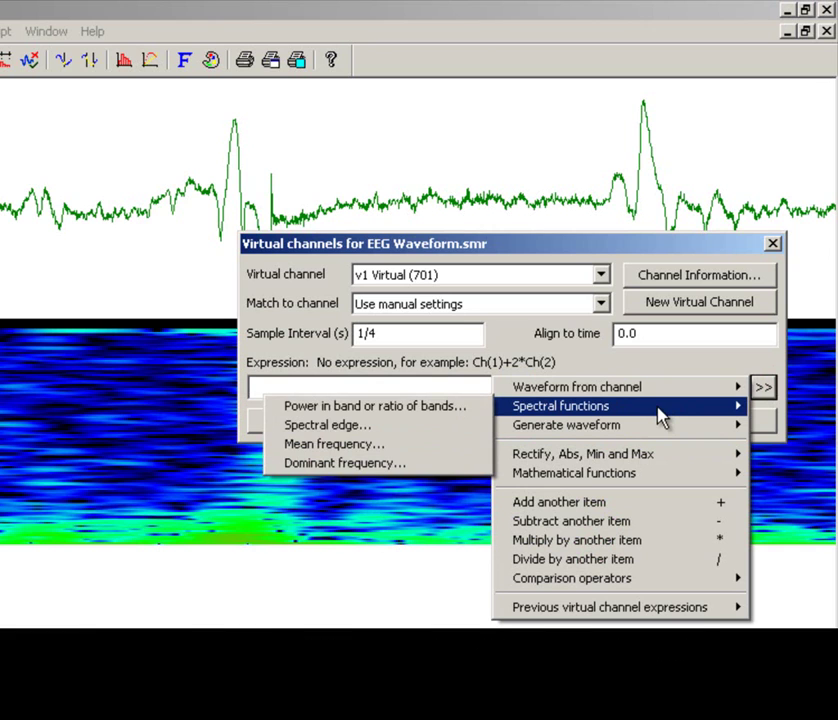
click(467, 410)
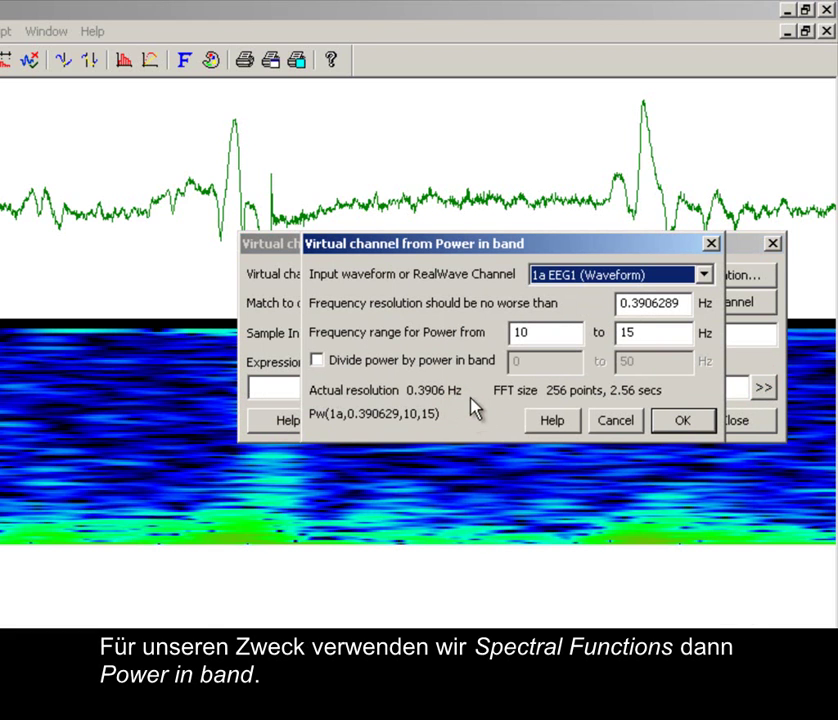
click(569, 275)
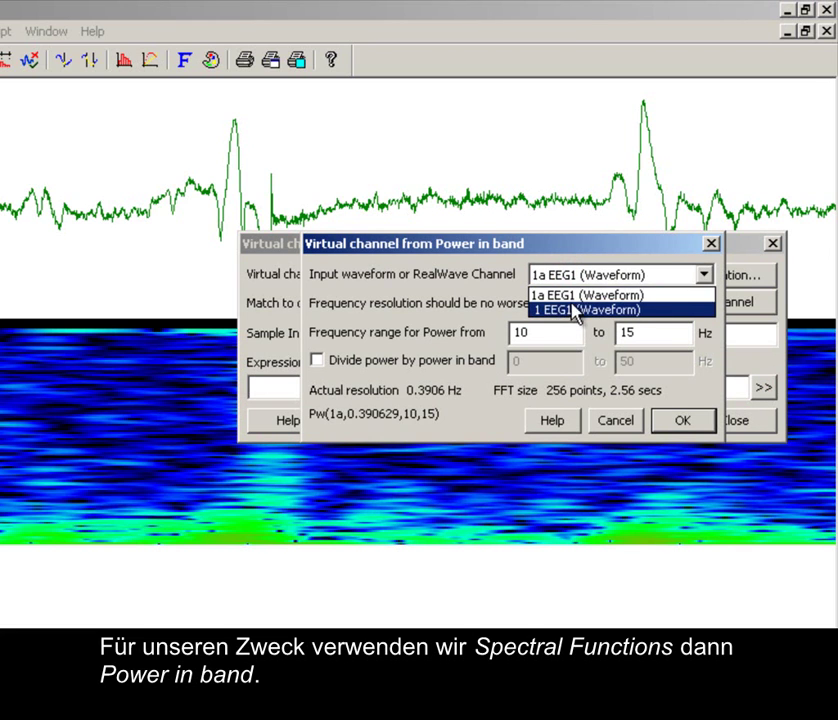
click(574, 311)
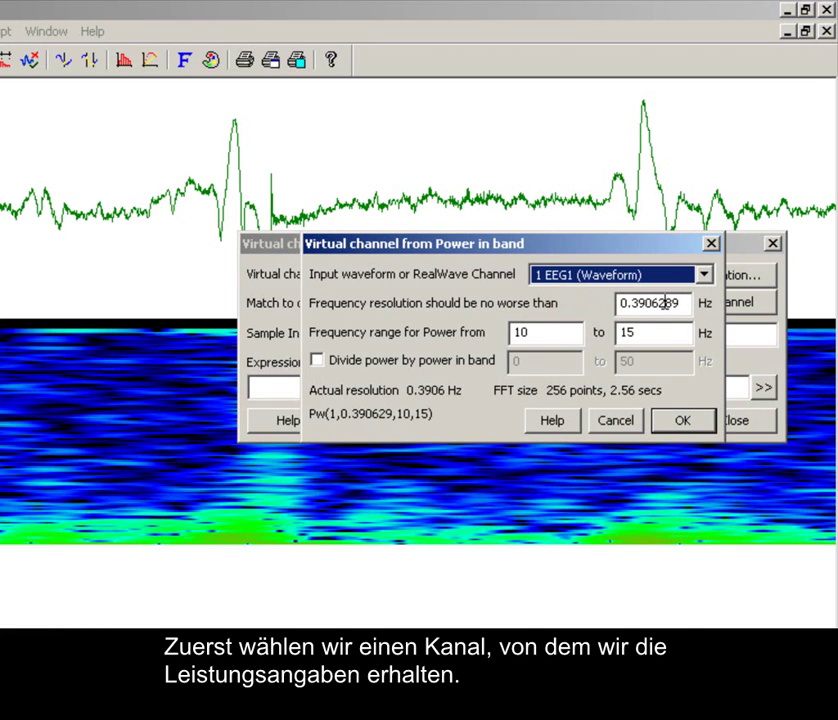
drag(681, 302, 479, 337)
text(0)
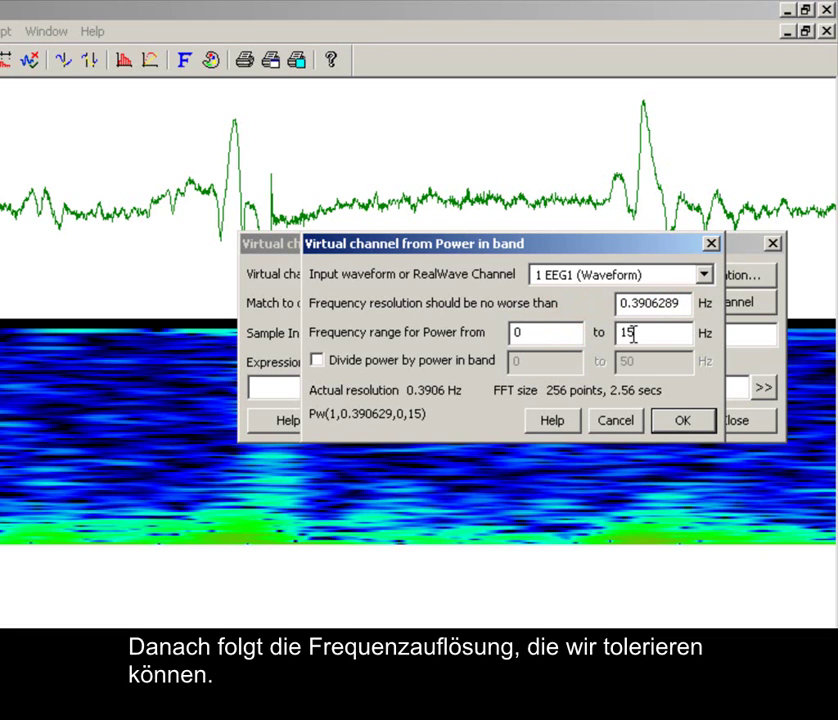
drag(650, 335, 608, 342)
text(8)
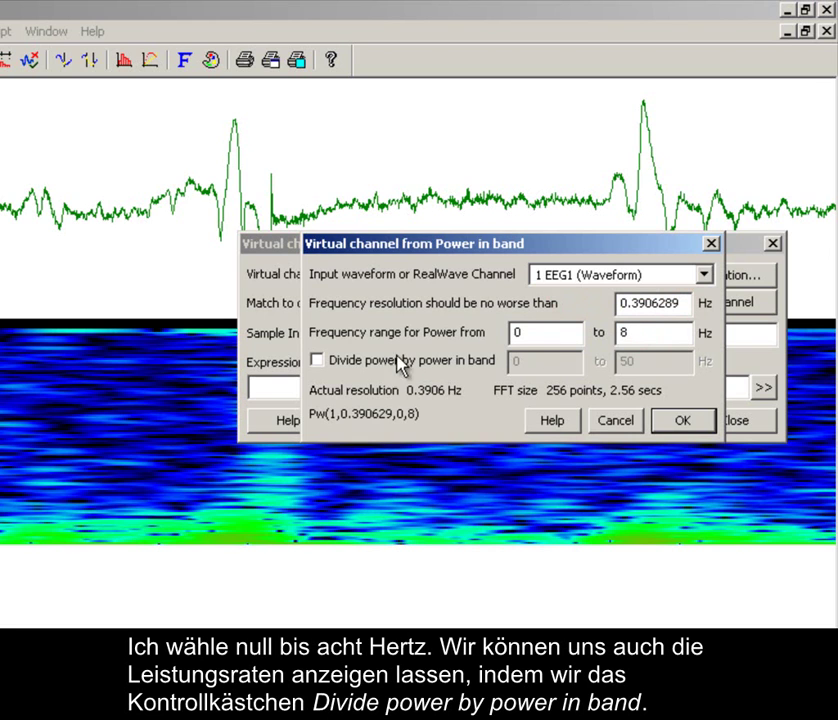
click(317, 361)
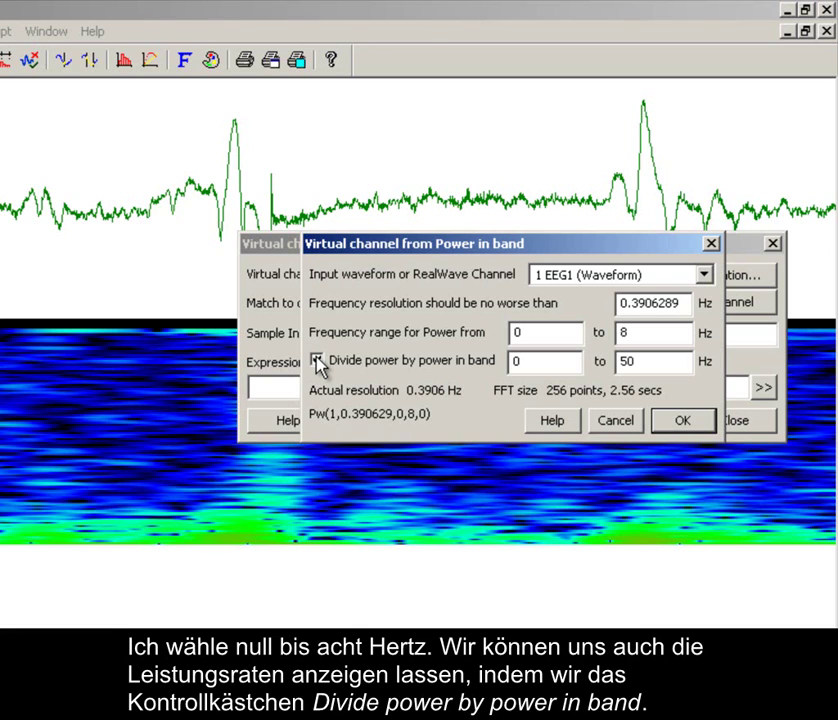
click(317, 360)
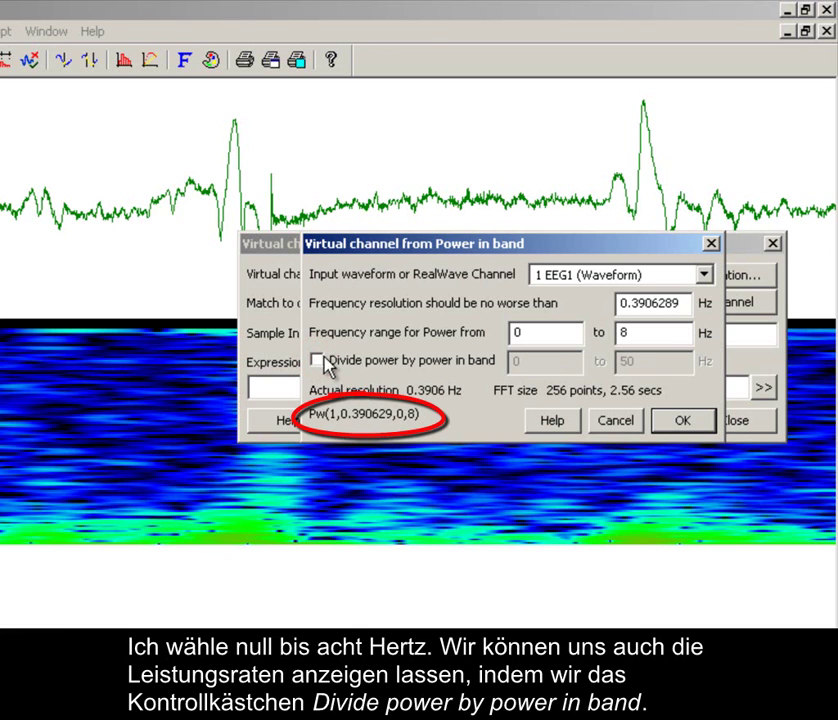
click(680, 422)
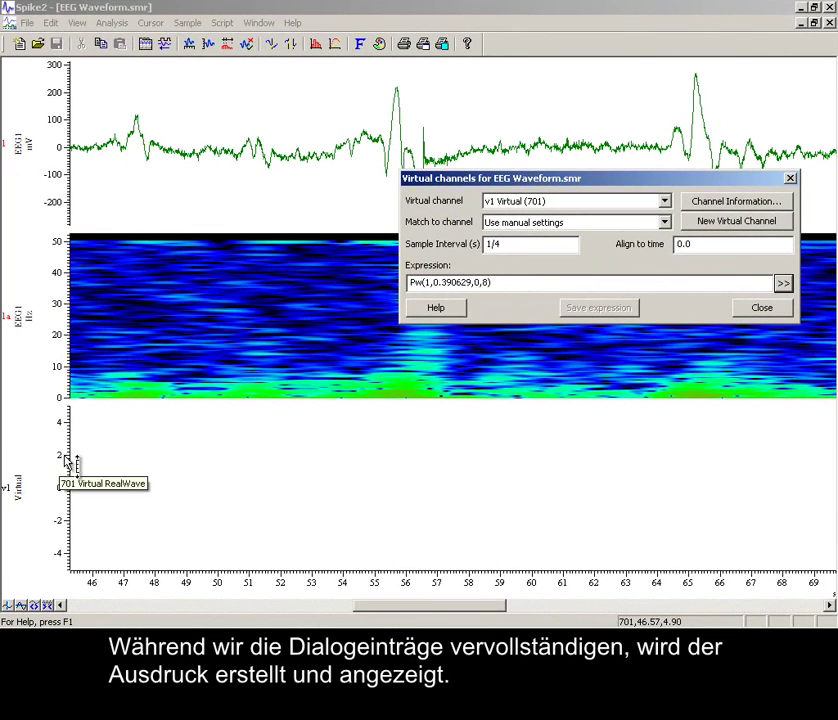
- Optimise v1's Y range, close the Virtual channels dialog, and zoom out the time axis
double_click(62, 455)
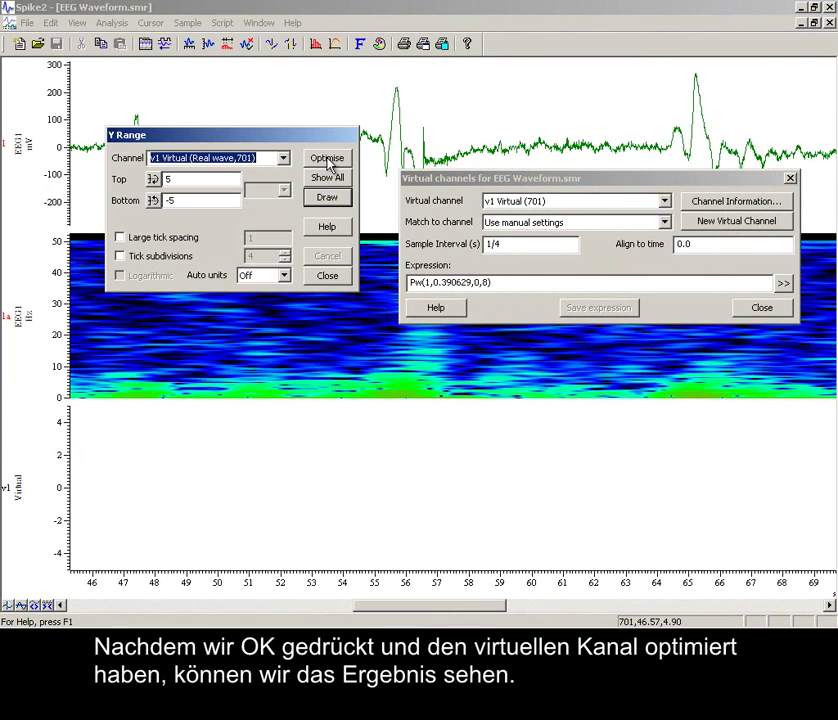
click(327, 161)
key(Escape)
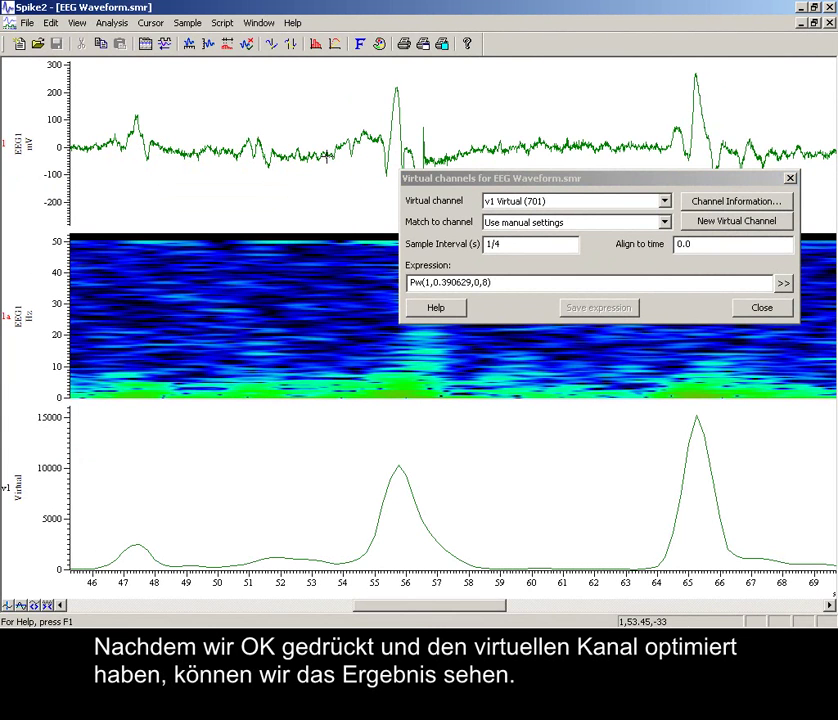
click(759, 311)
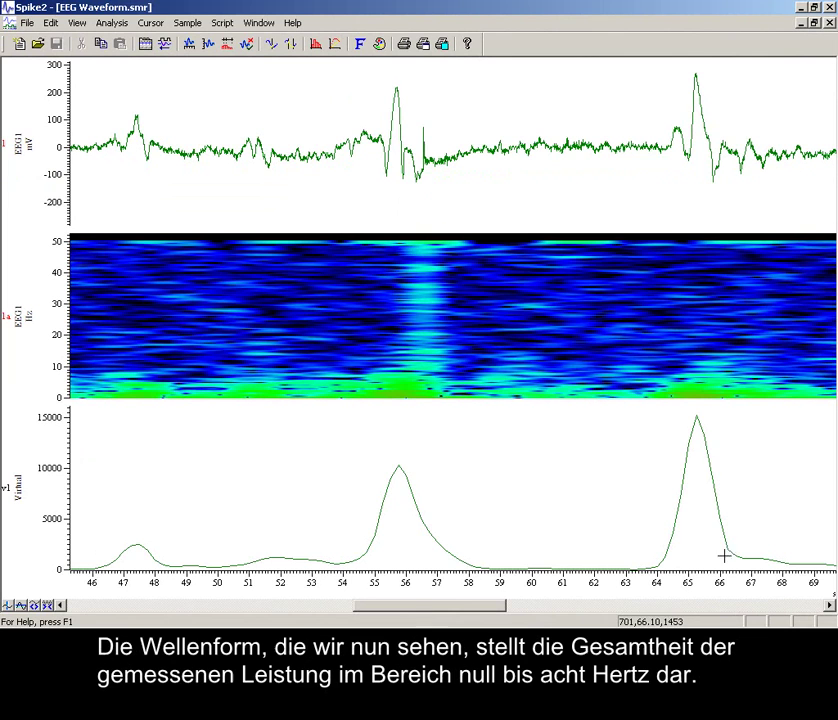
drag(777, 583, 608, 593)
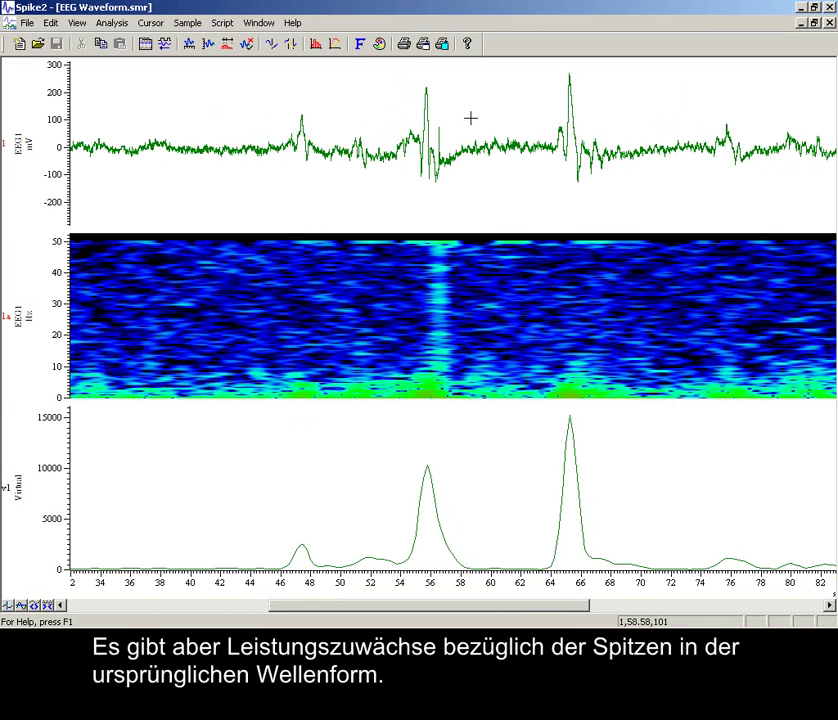
- Show the script toolbar, run the FFT script on the EEG around the 65 s peak, and zoom near 8 Hz
right_click(518, 53)
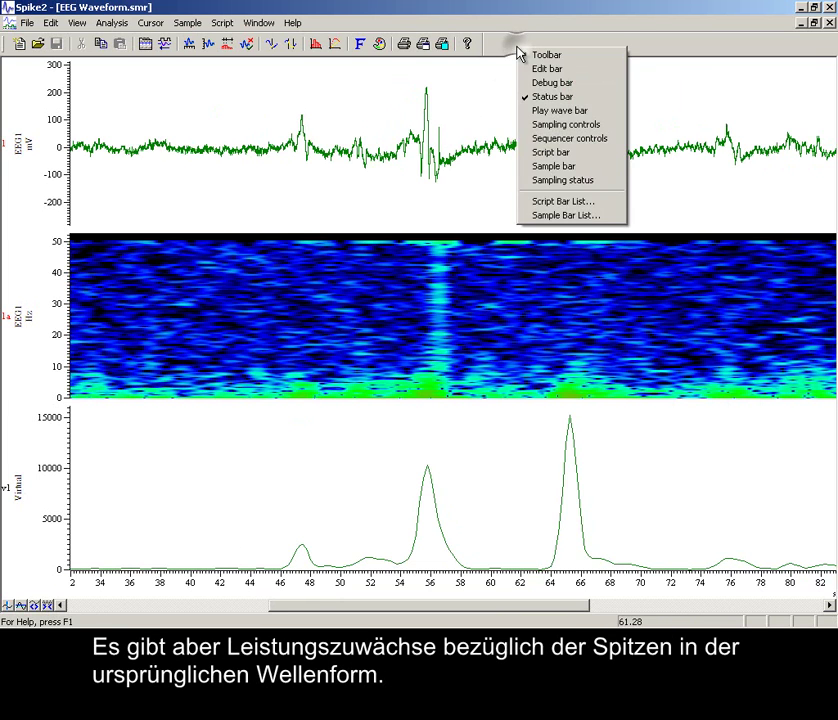
click(545, 155)
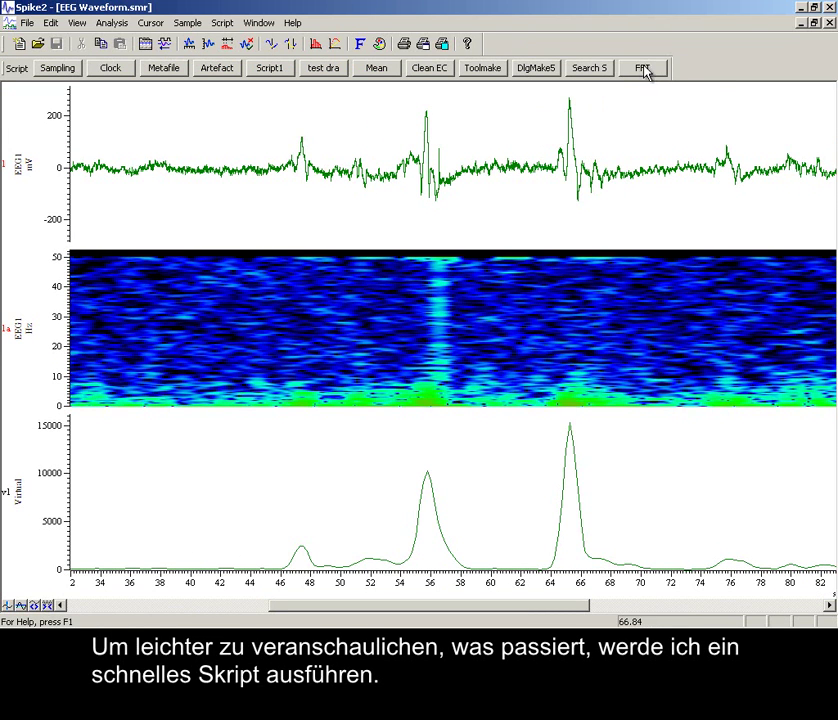
click(645, 70)
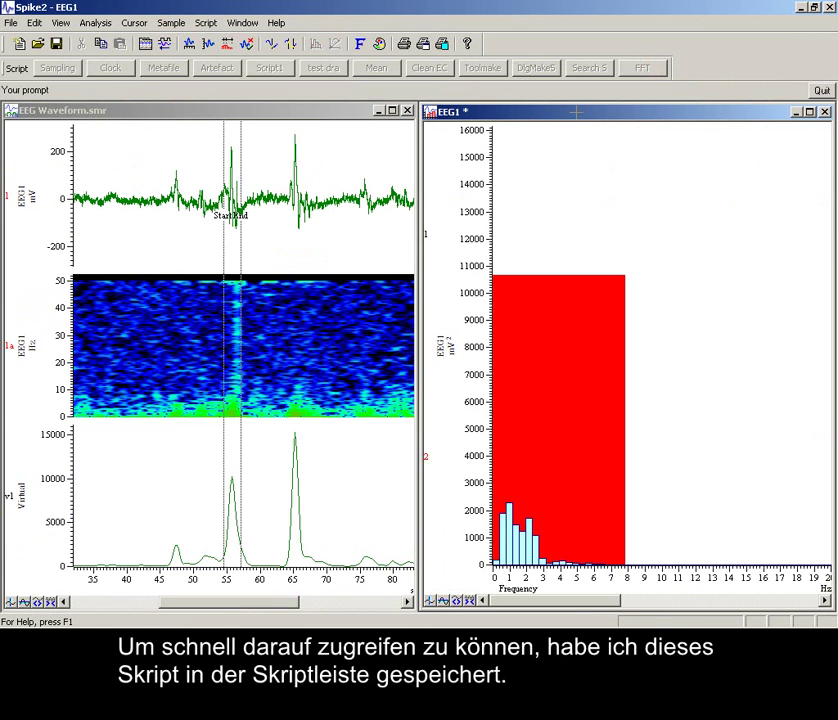
drag(223, 274, 286, 329)
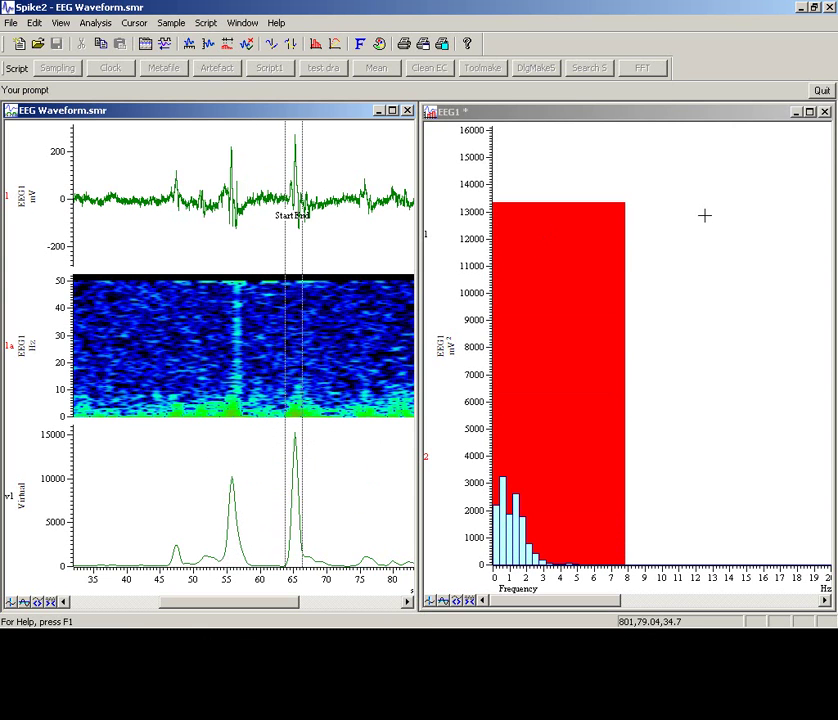
drag(596, 460, 668, 456)
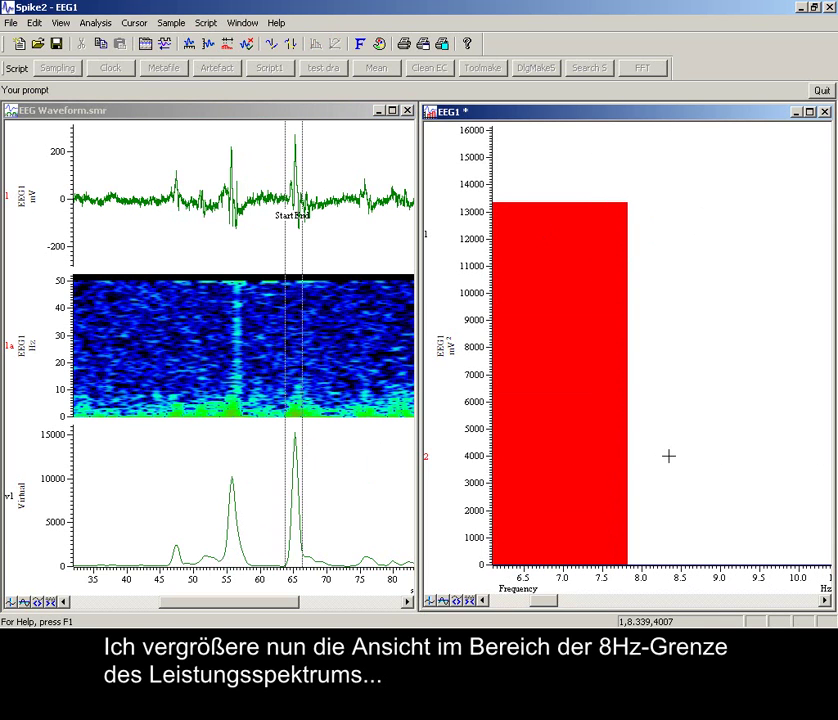
- Make the spectrum's power axis logarithmic and read the bin values near 8 Hz
double_click(473, 450)
click(498, 337)
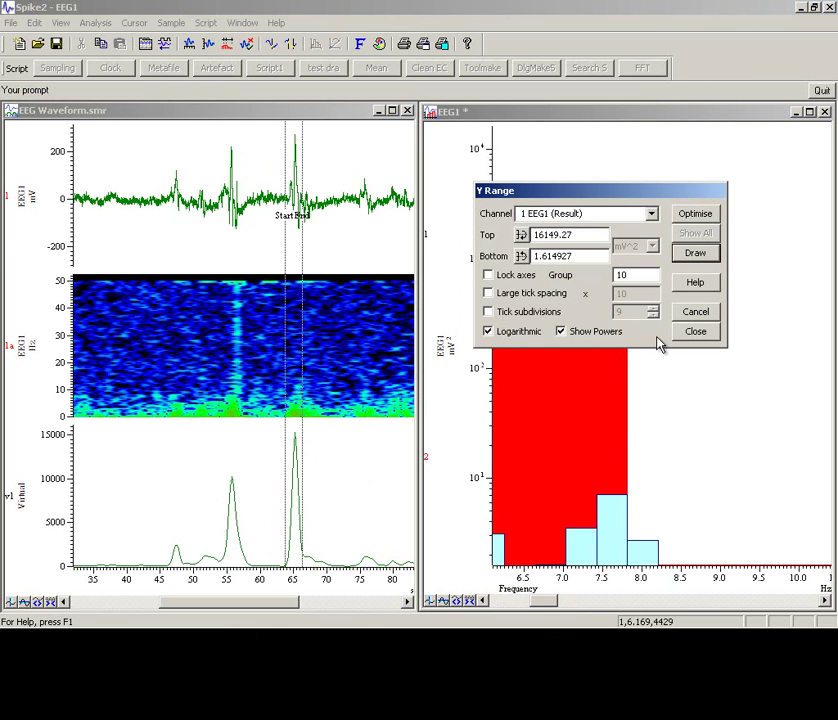
click(696, 334)
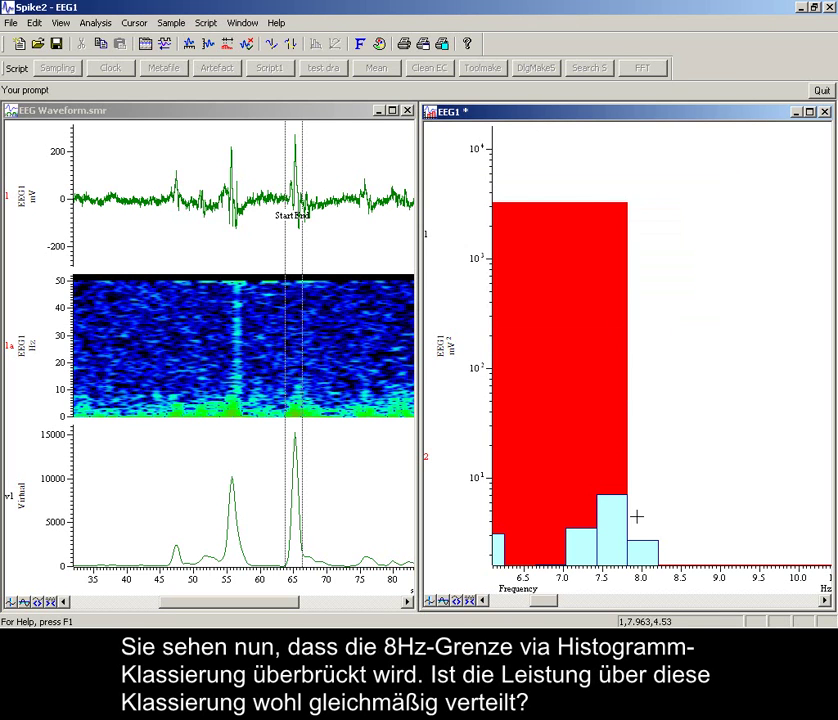
drag(640, 516, 642, 514)
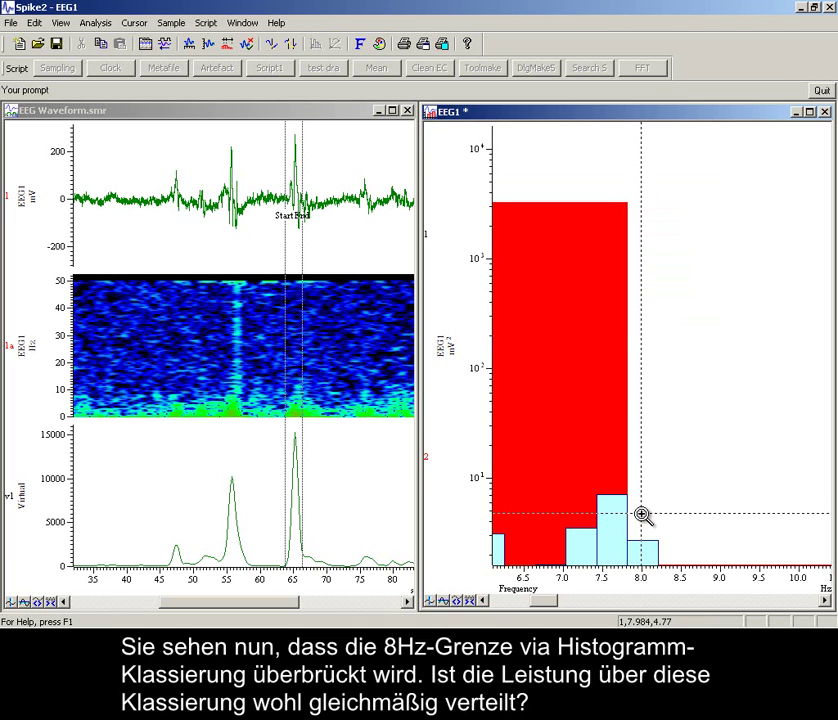
drag(642, 514, 642, 512)
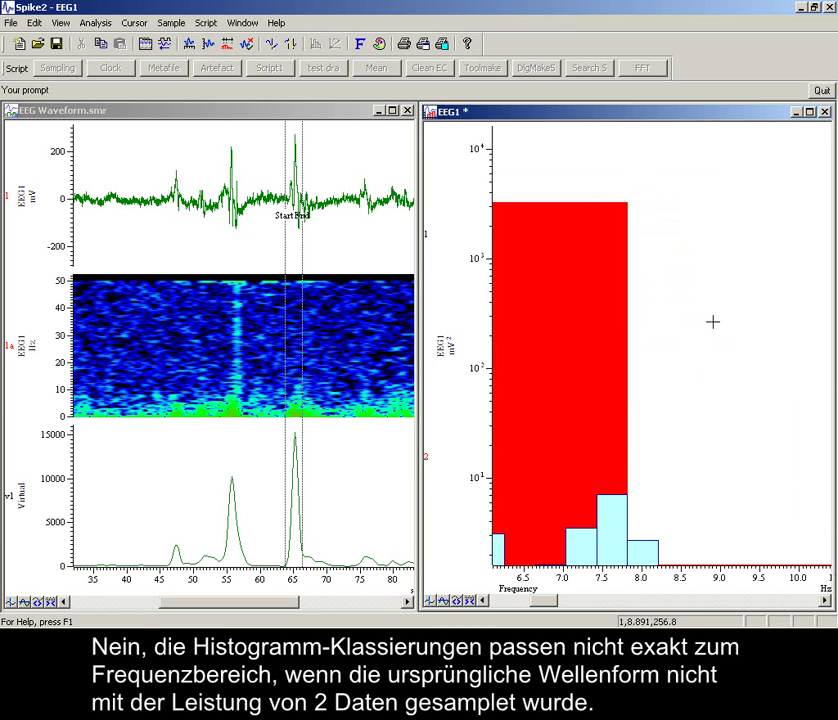
- Quit the FFT script and close the EEG1 spectrum and power windows
click(824, 91)
click(824, 91)
click(824, 91)
click(824, 91)
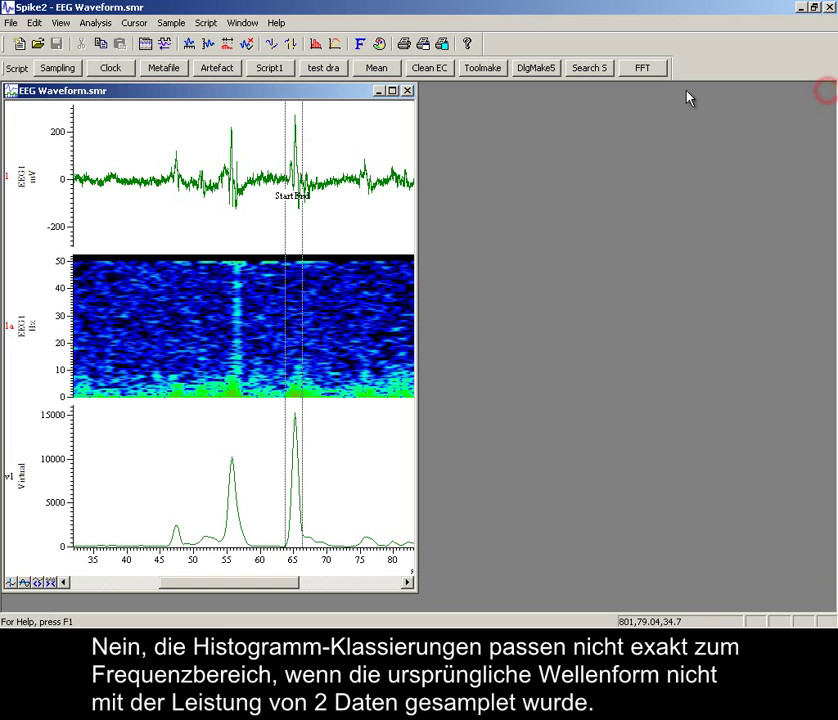
- Maximize the EEG Waveform window and move the Start and End cursors to about 40 s and 78 s
click(393, 91)
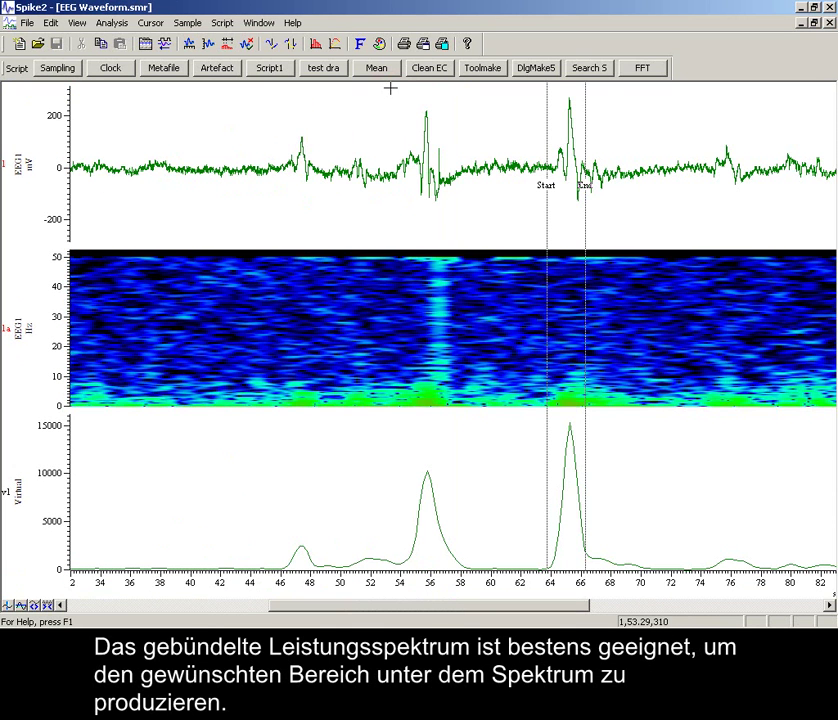
drag(547, 223, 188, 246)
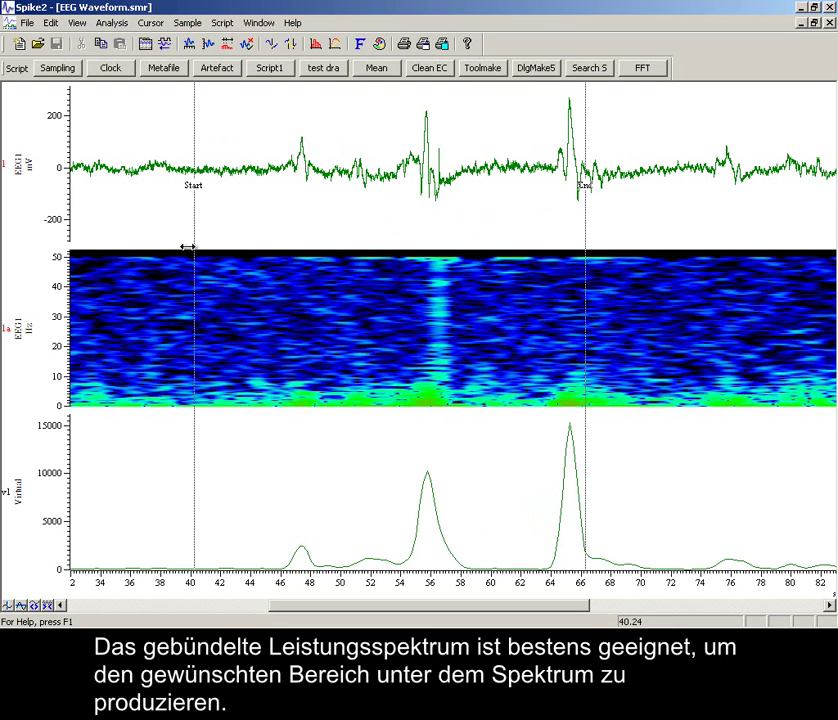
drag(587, 220, 770, 216)
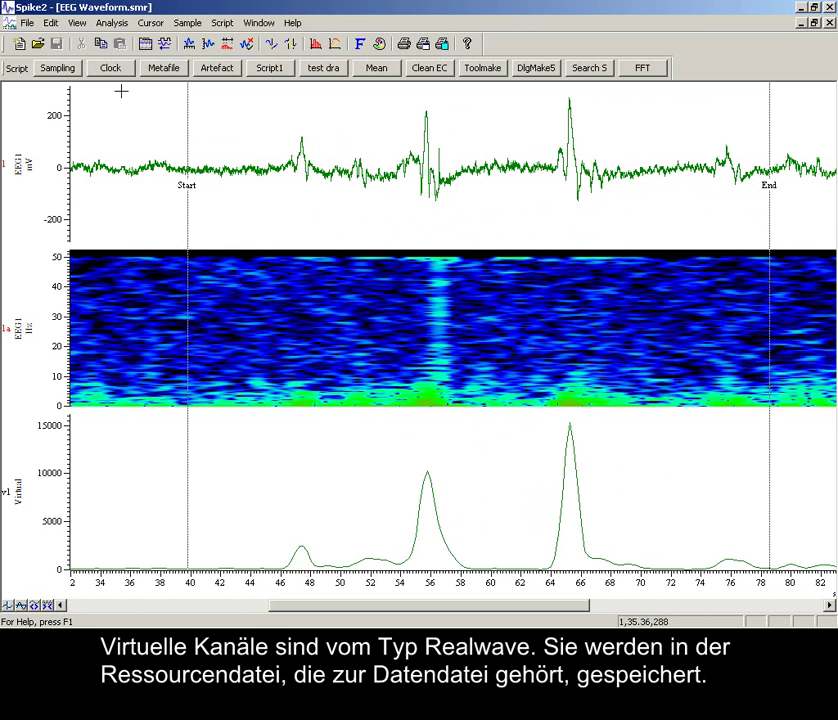
click(112, 24)
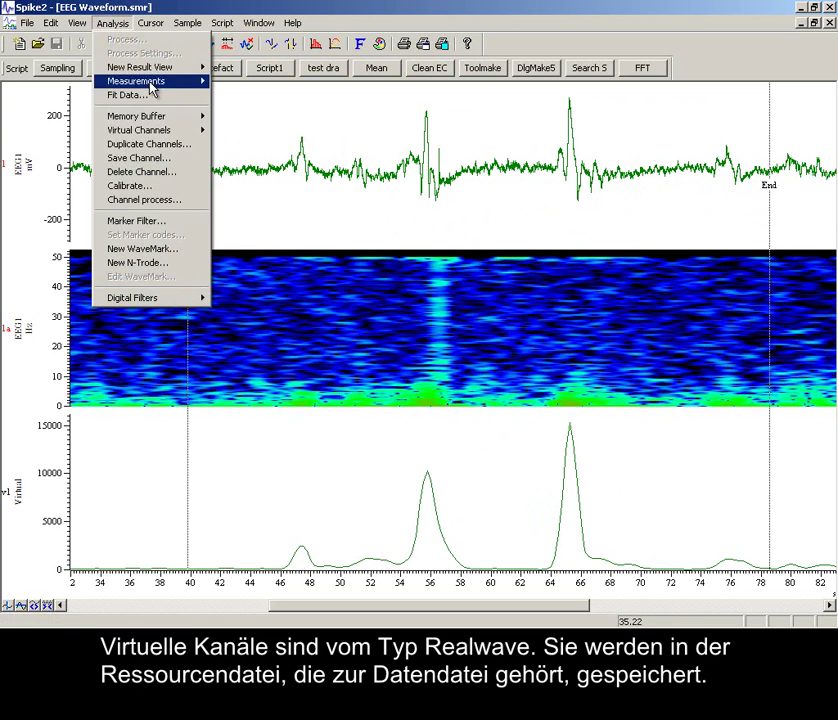
- Create a new Event- memory buffer
mouse_move(183, 119)
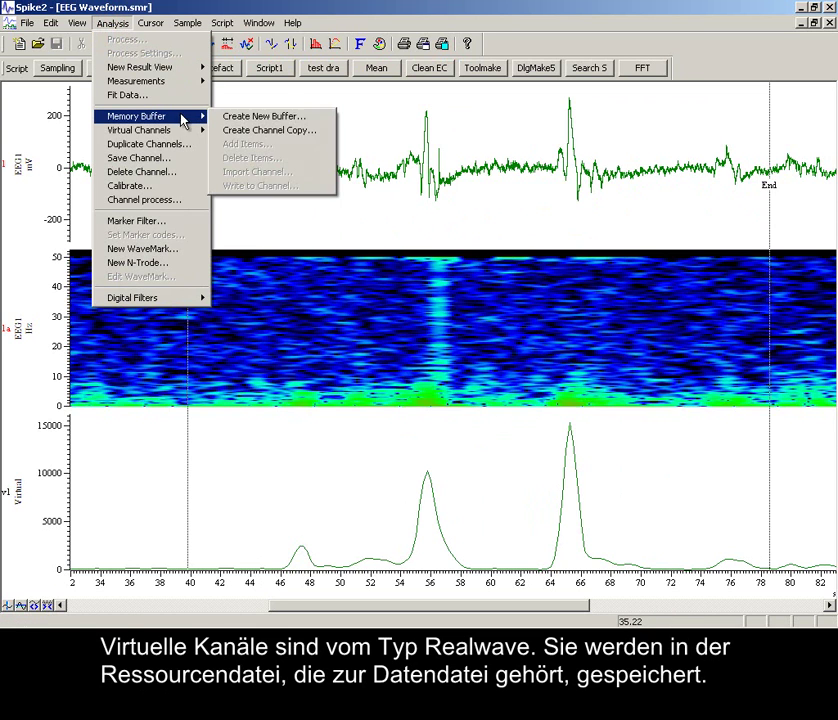
click(240, 116)
click(174, 67)
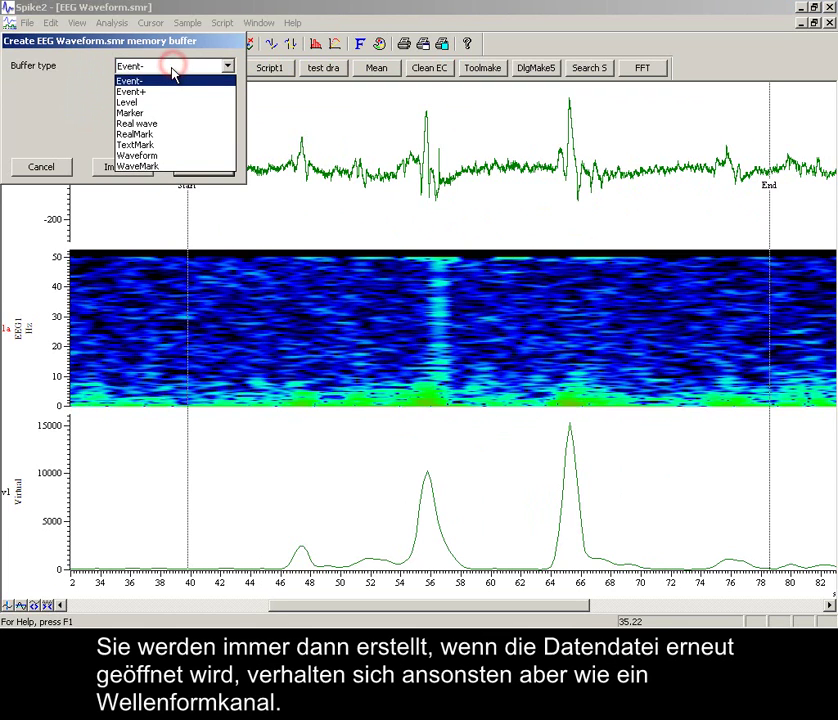
click(173, 70)
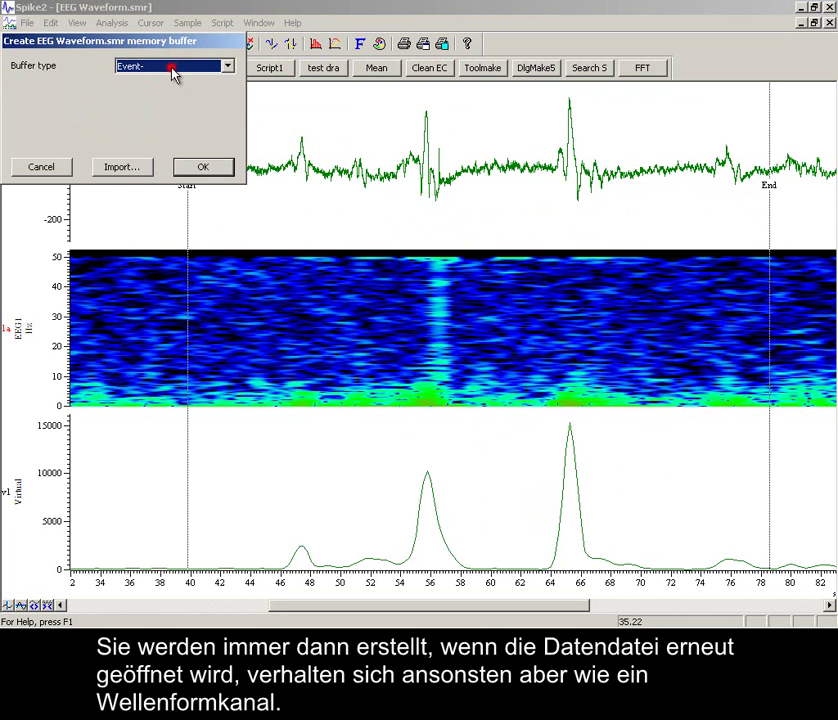
- Import events from v1 using Data rising through level with Level 5000
click(124, 167)
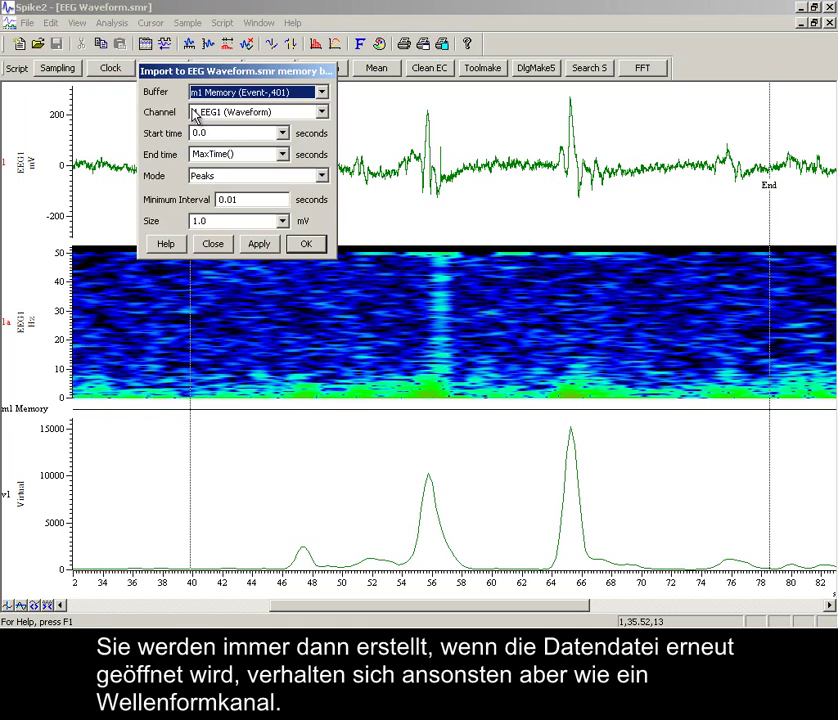
click(207, 113)
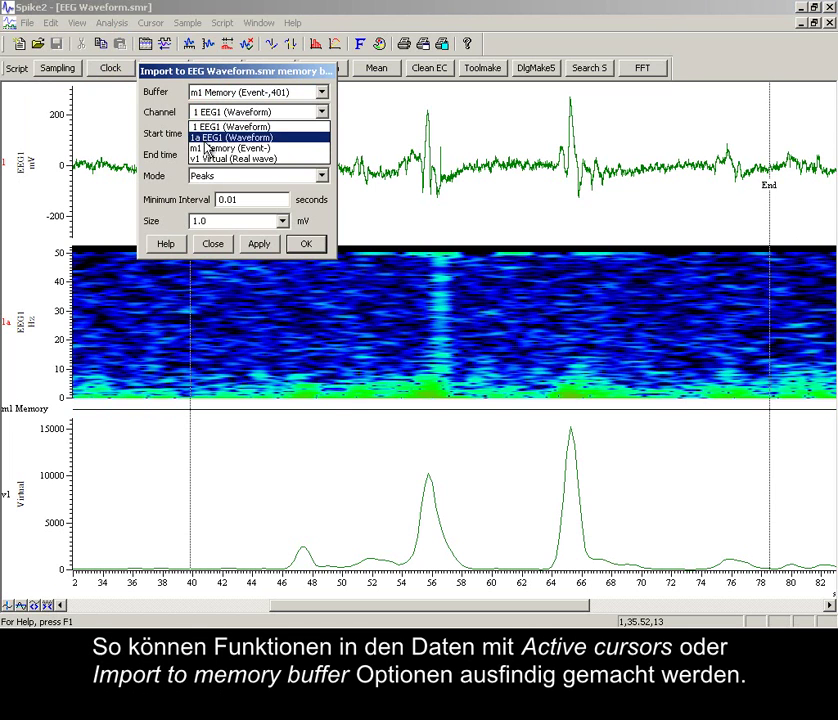
click(207, 157)
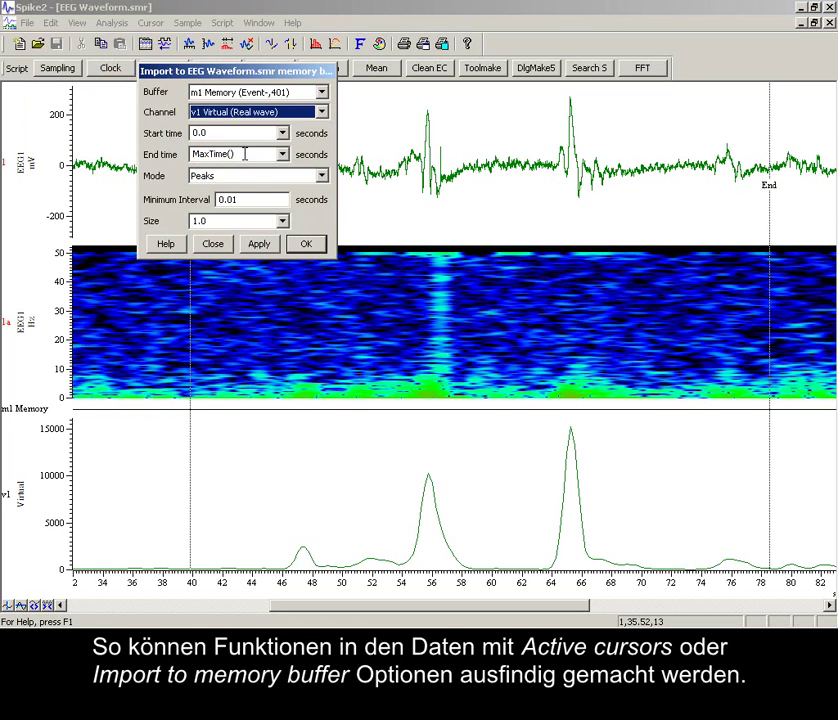
click(238, 177)
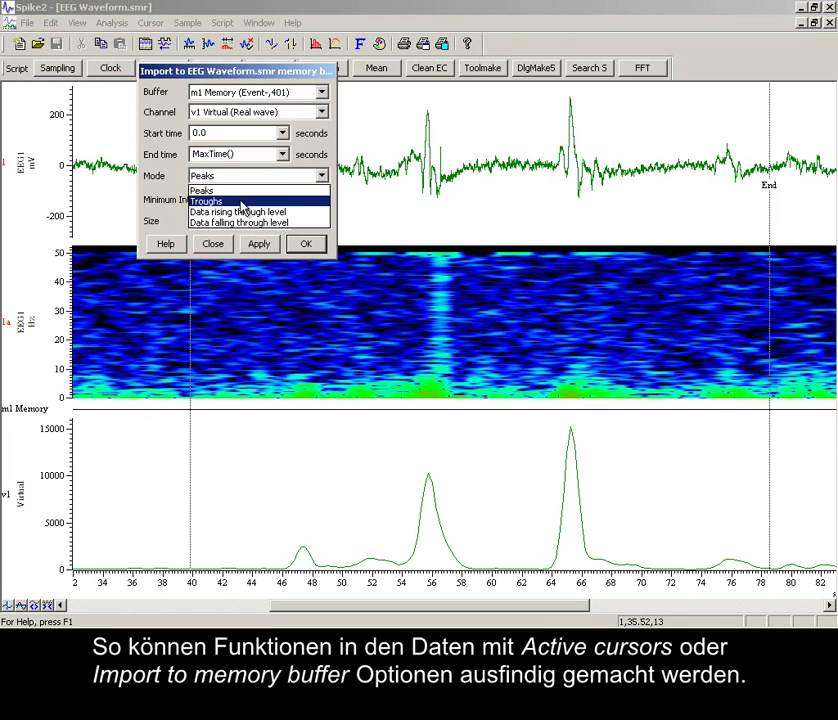
click(244, 211)
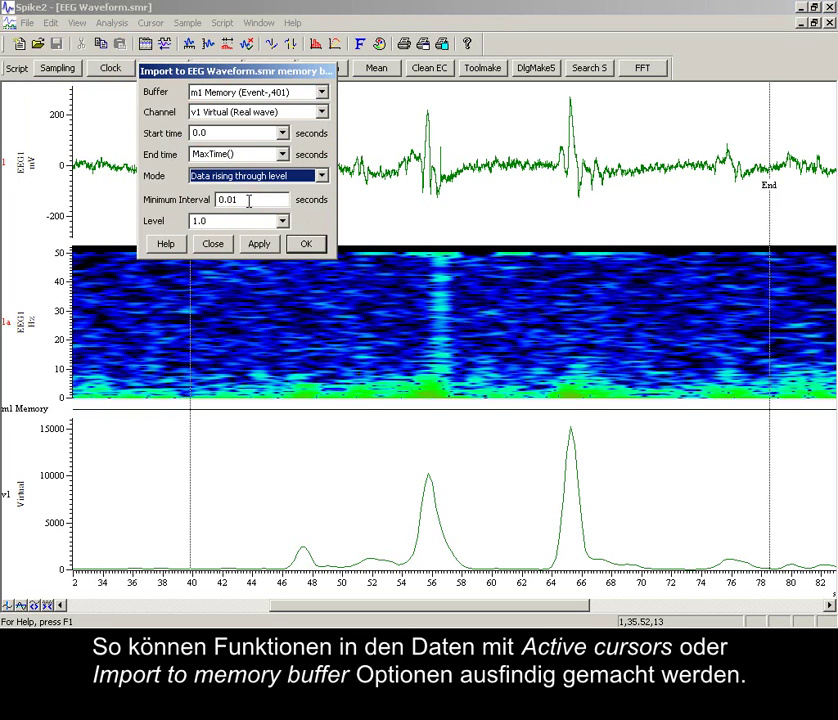
double_click(246, 218)
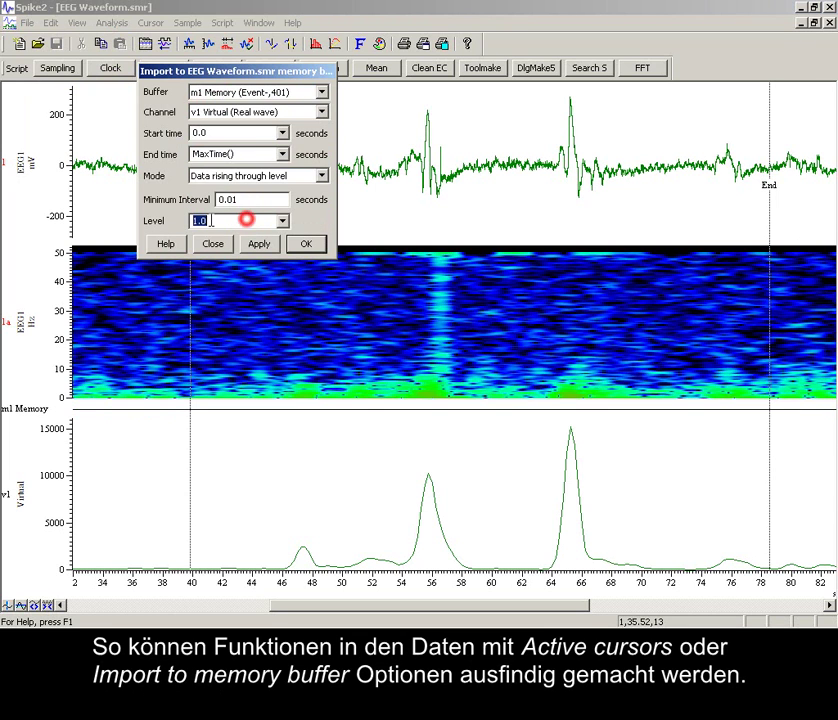
text(5000)
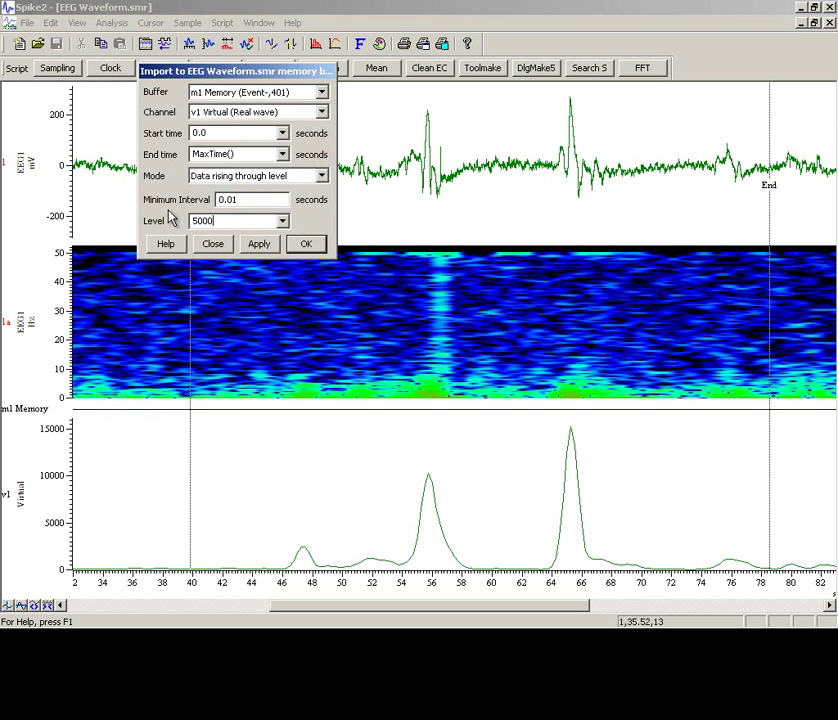
click(260, 248)
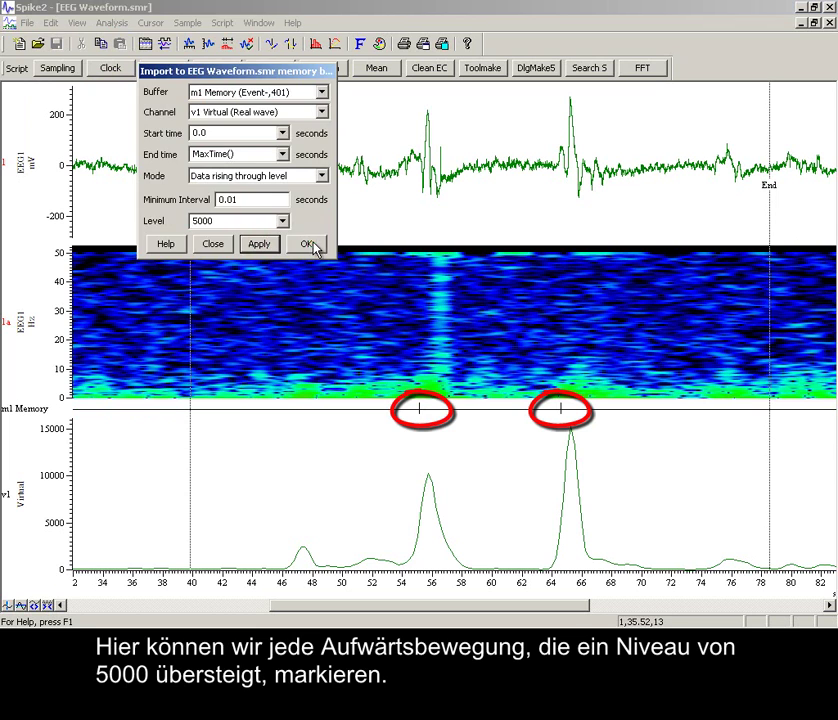
click(306, 244)
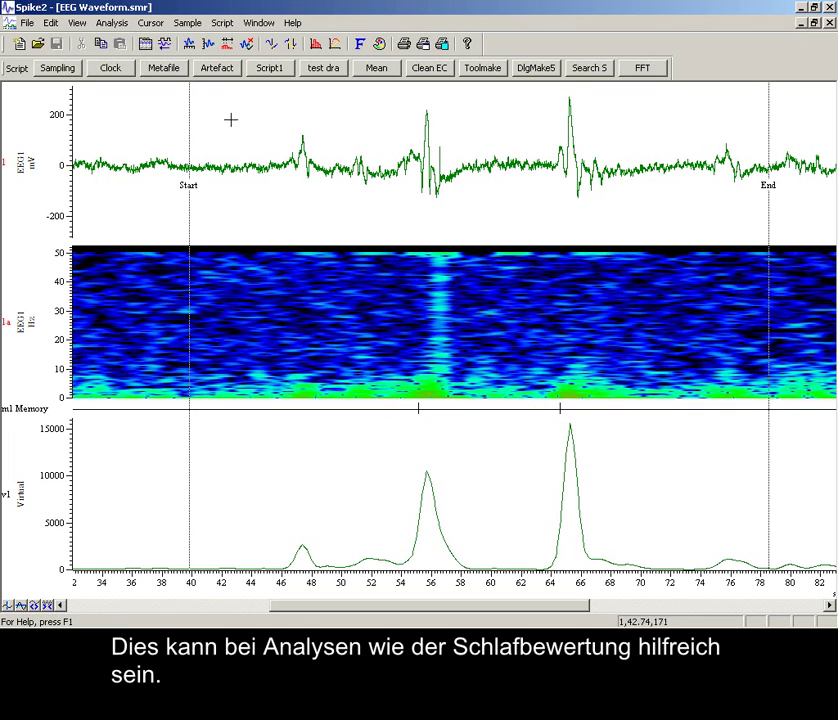
- Create virtual channel v2 with a 1/4 s sample interval
click(112, 23)
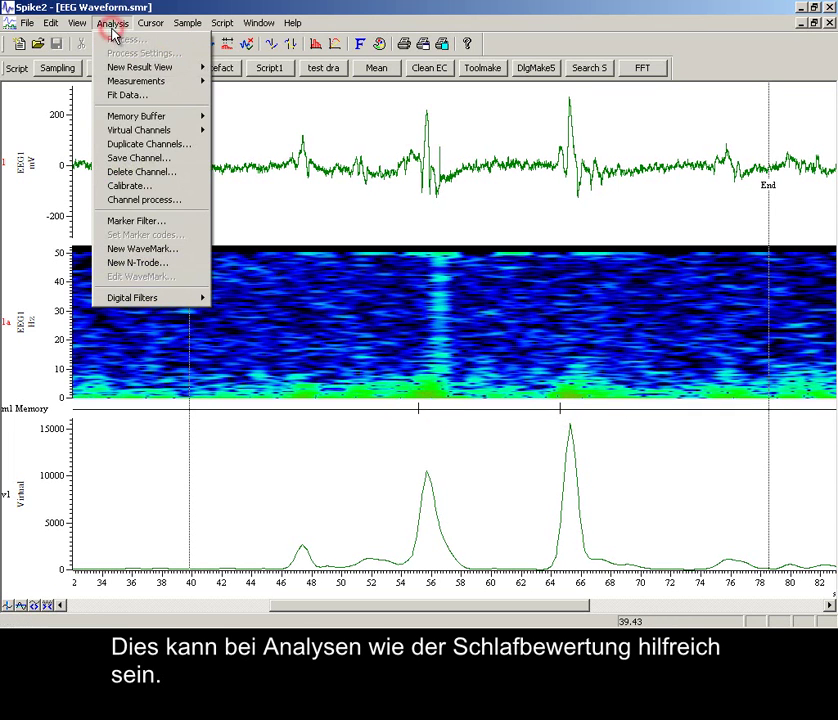
mouse_move(168, 138)
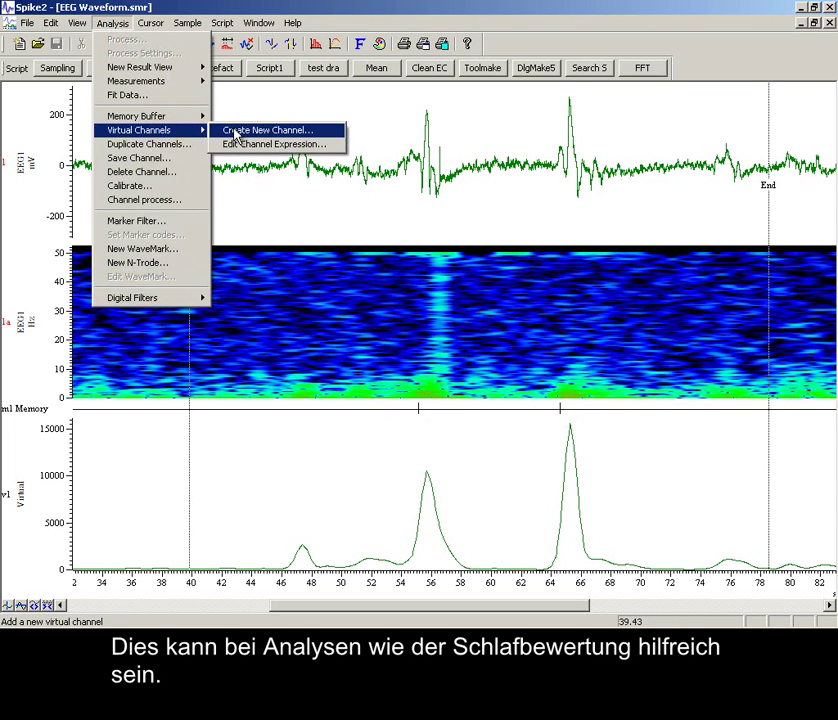
click(236, 133)
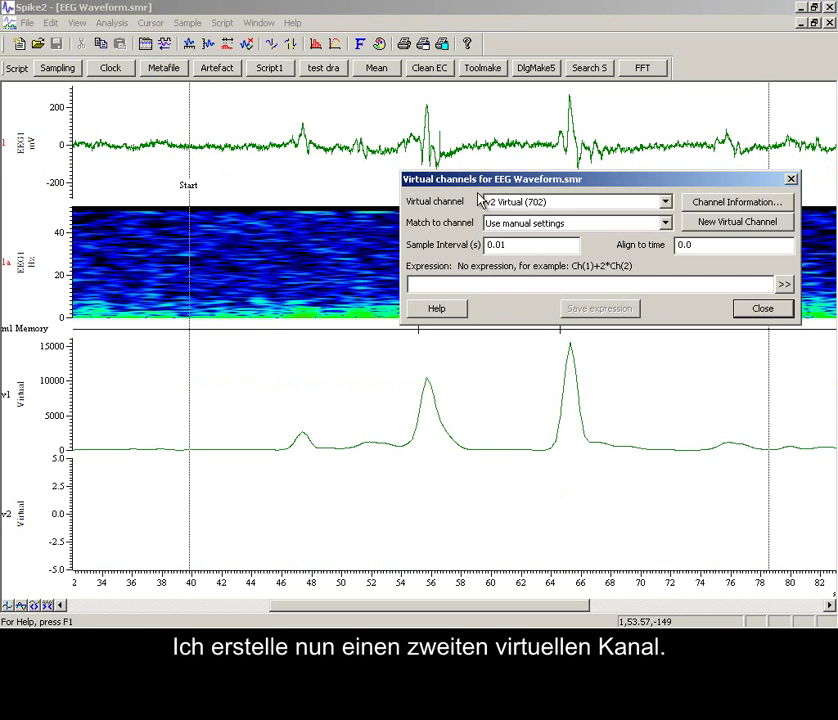
double_click(516, 244)
text(1/4)
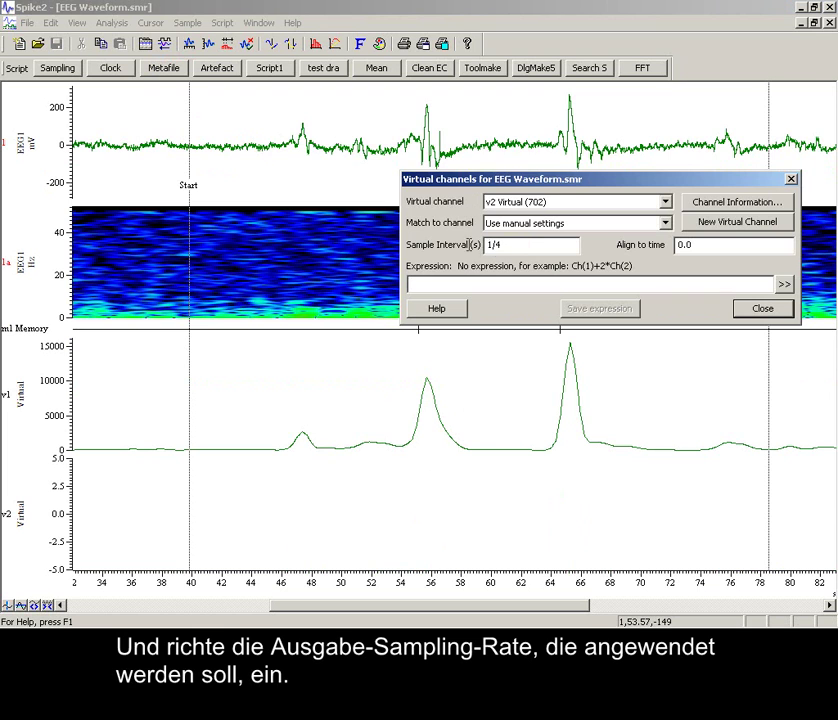
click(537, 245)
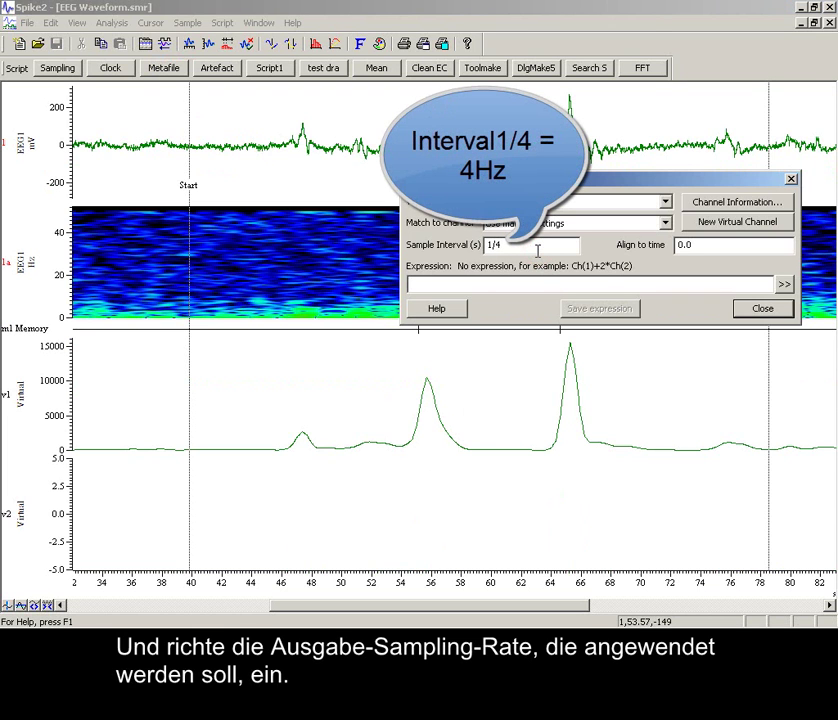
- Choose Spectral functions > Power in band for v2's expression
click(531, 286)
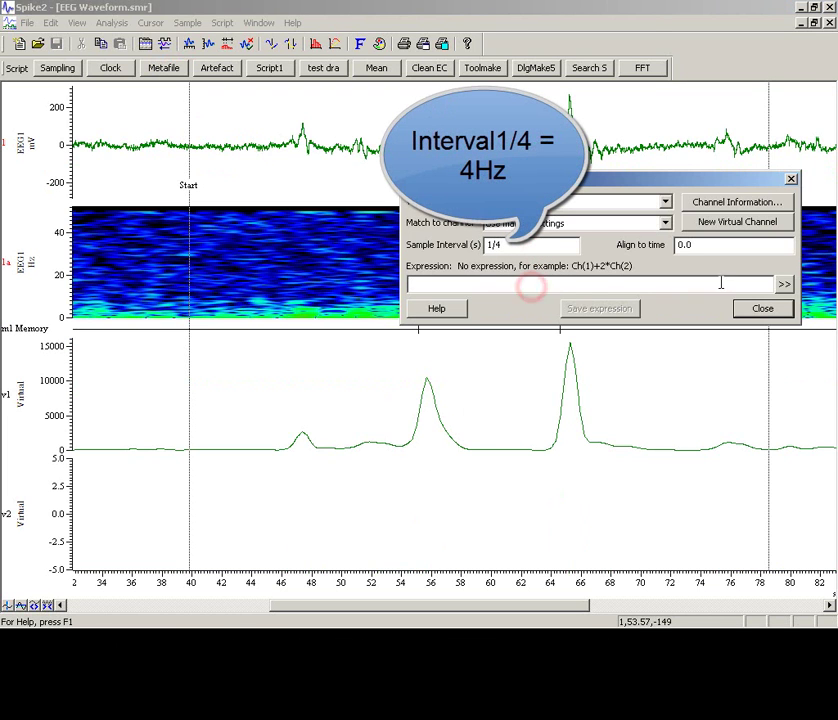
click(789, 285)
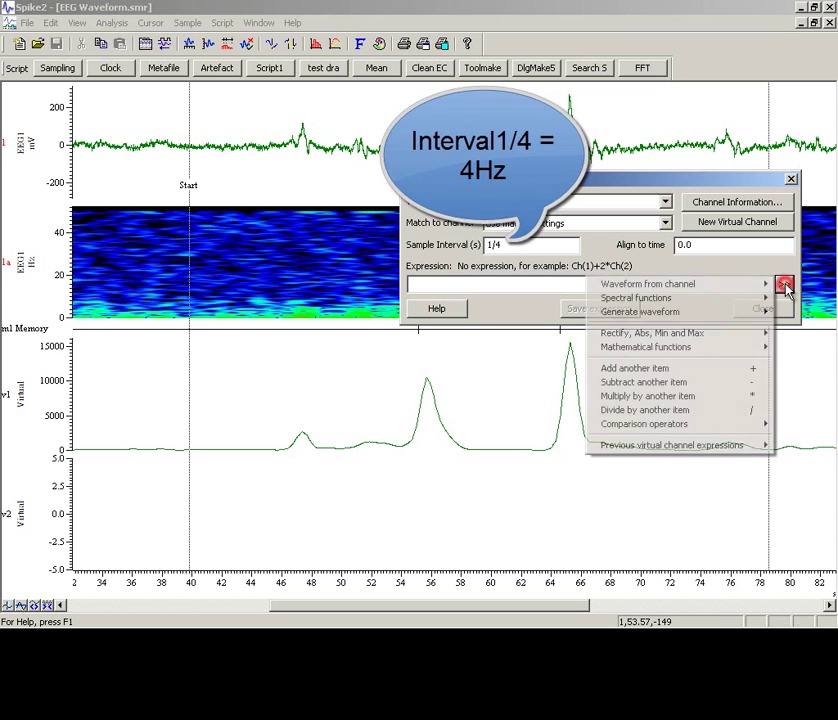
click(757, 298)
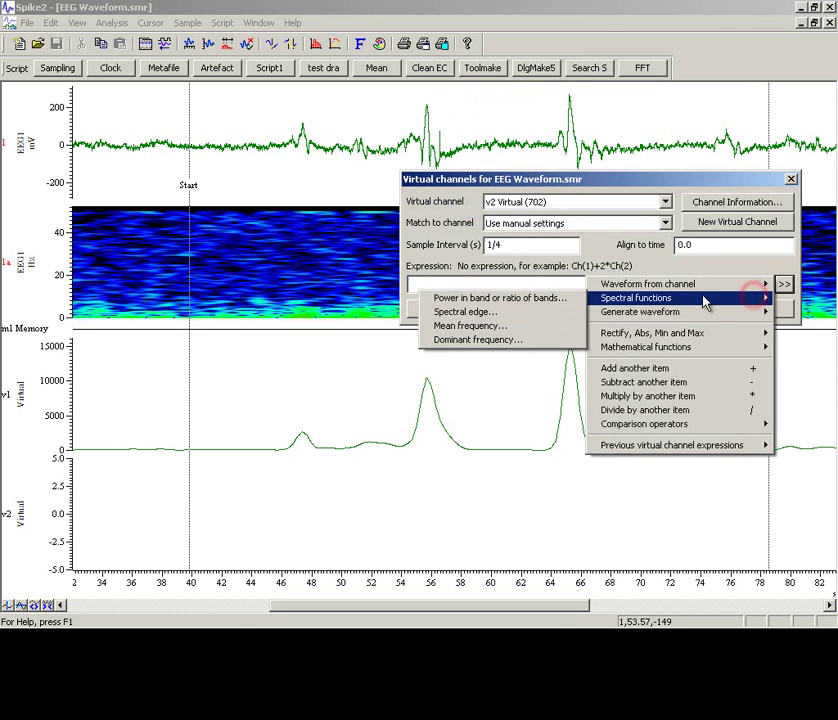
click(567, 299)
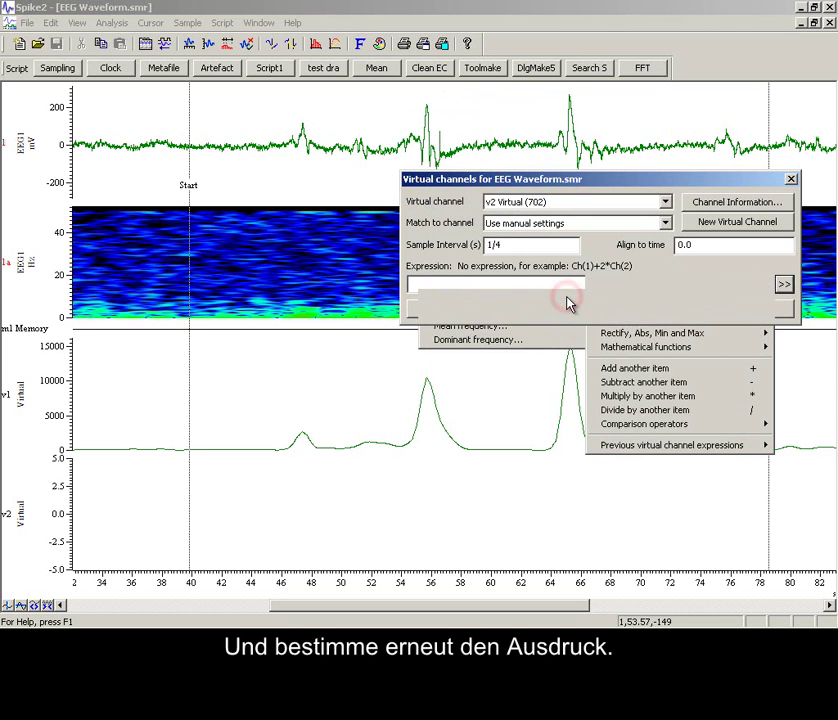
- Set v2's expression to EEG1 power from 8 to 16 Hz, giving Pw(1,0.390629,8,16)
click(632, 203)
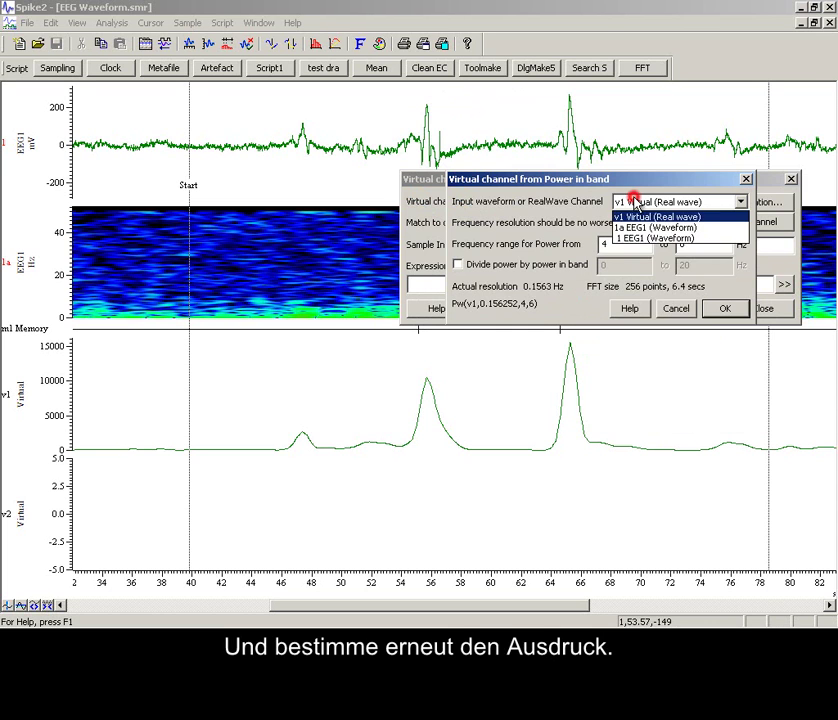
click(628, 240)
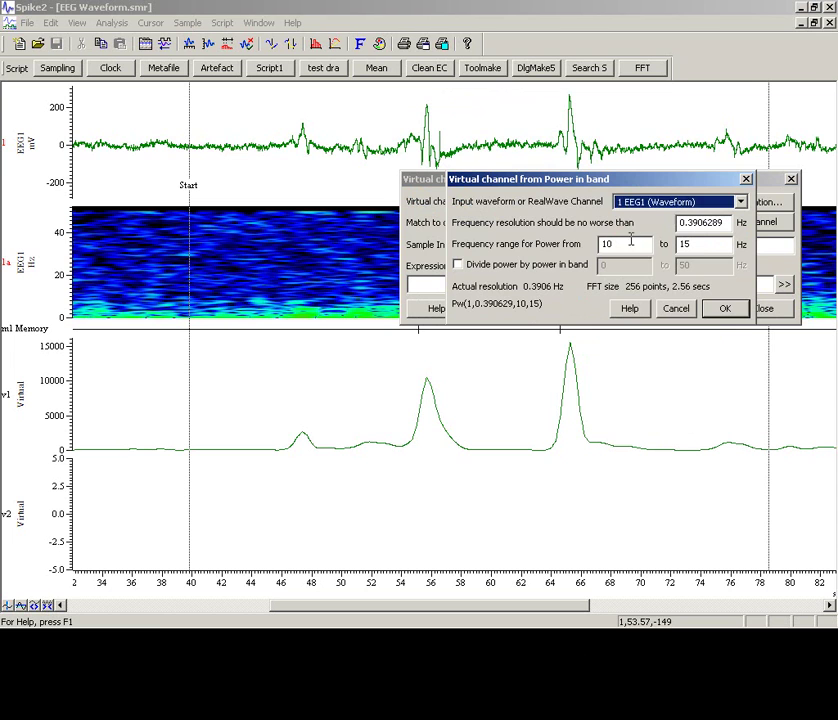
double_click(629, 240)
text(8)
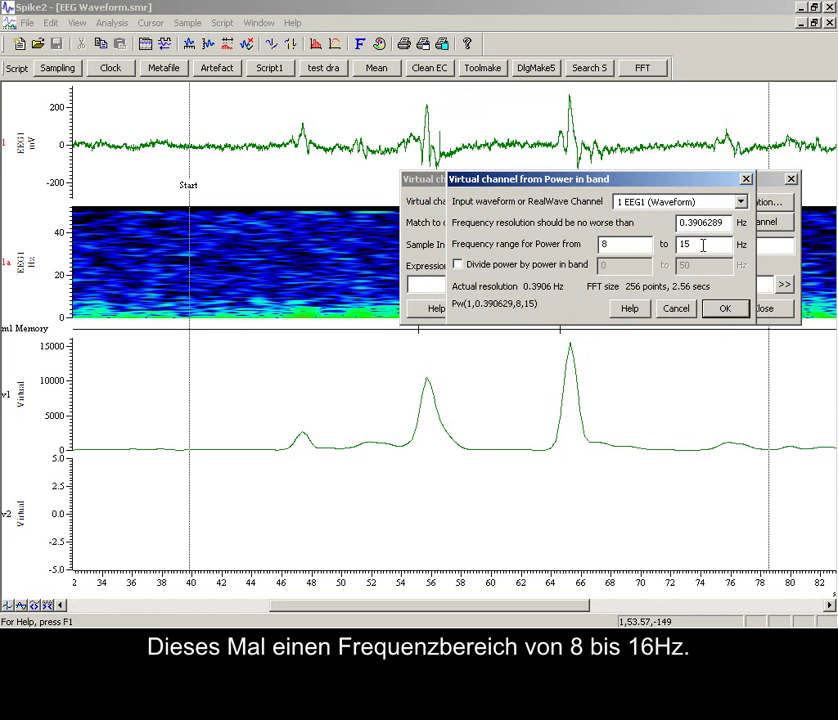
double_click(703, 245)
text(16)
click(726, 311)
click(726, 310)
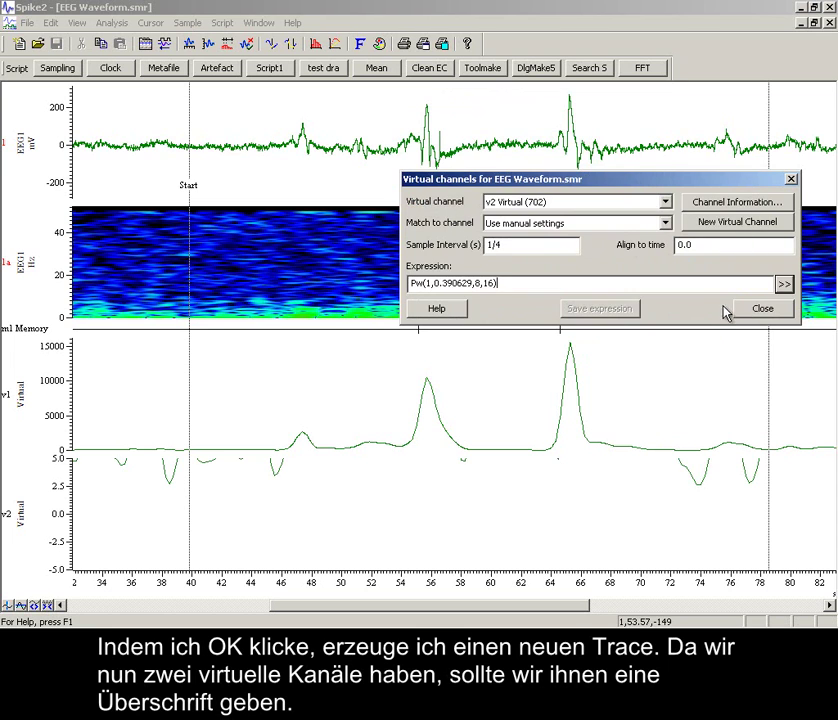
- Change v2's channel title to '8-16Hz' and close the channel and virtual-channel dialogs
click(724, 203)
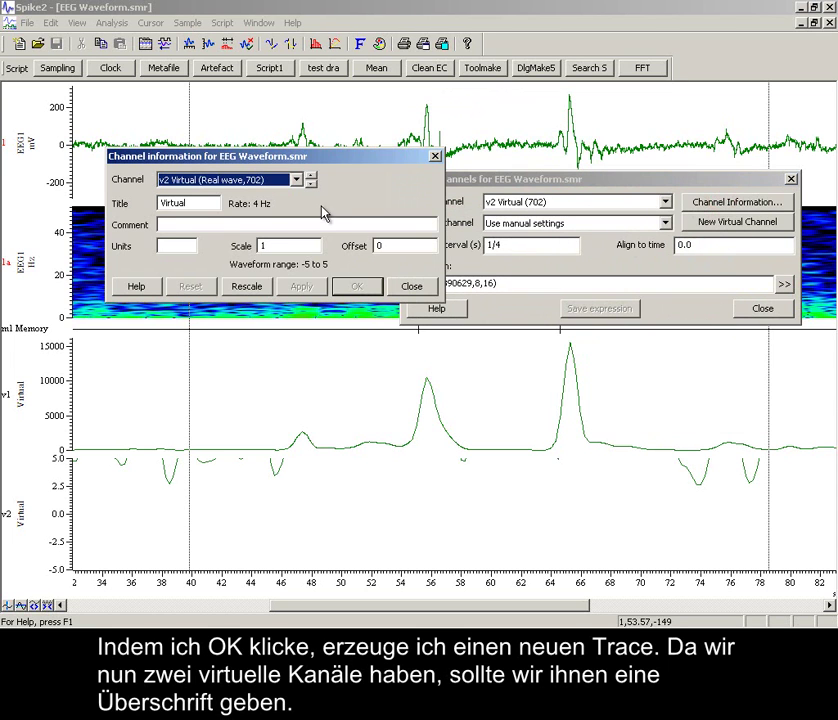
drag(202, 205, 121, 210)
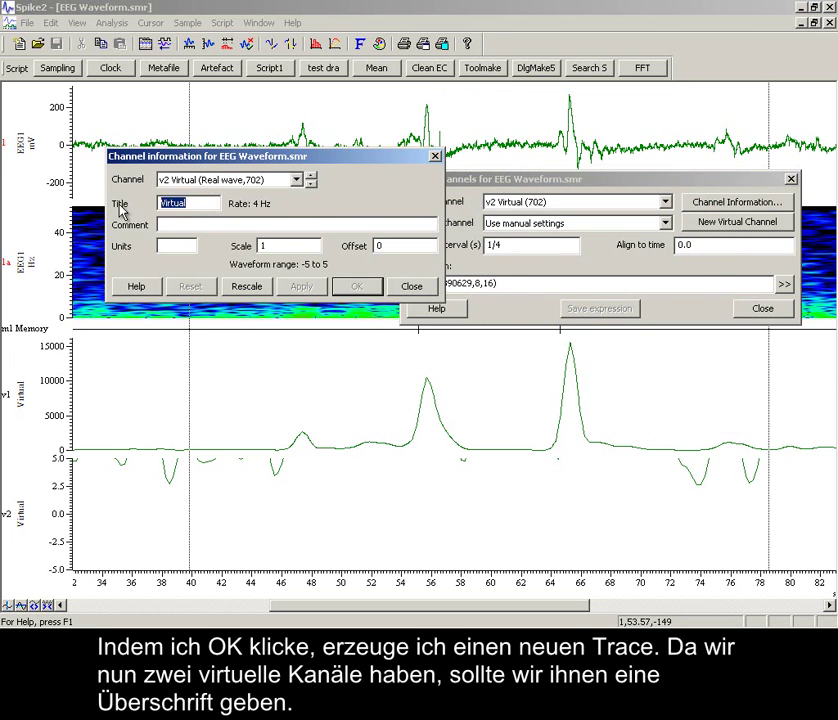
text(8-16Hz)
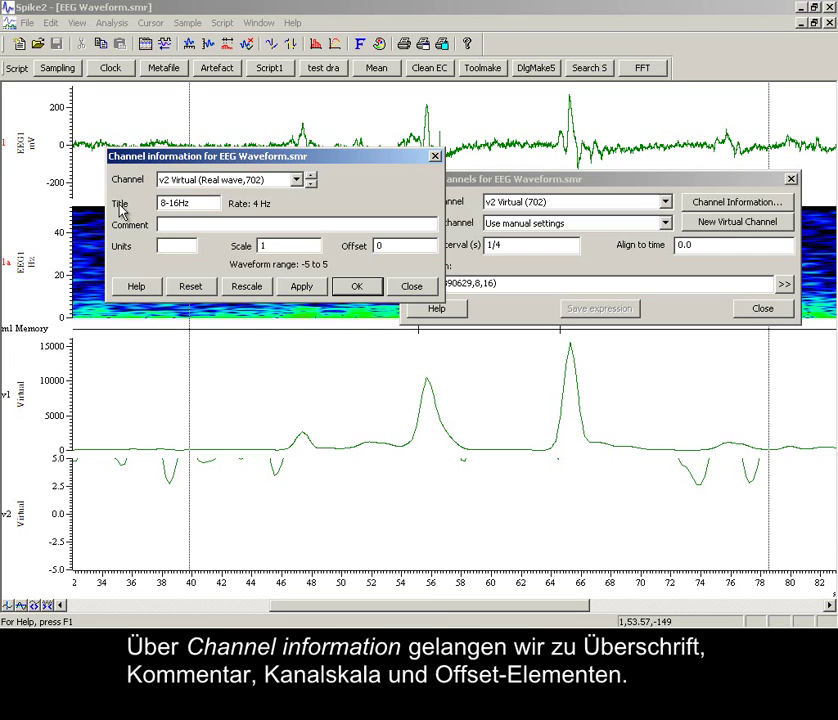
click(297, 287)
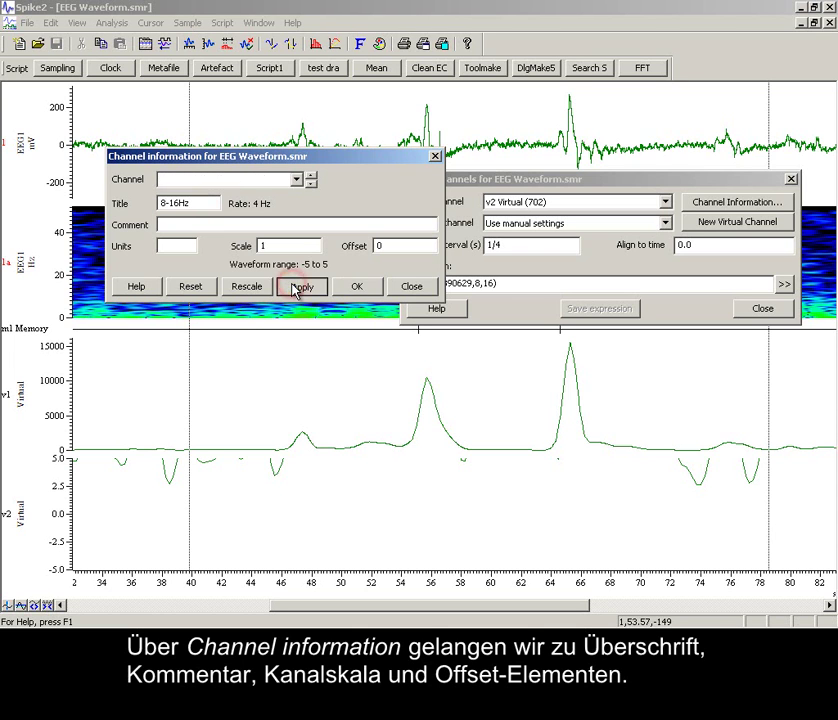
click(398, 286)
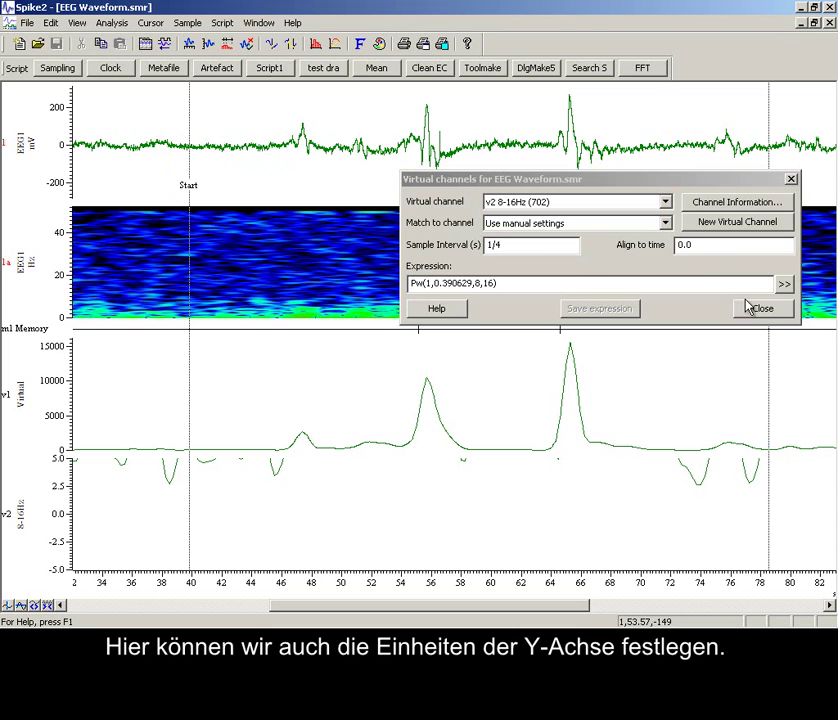
click(760, 309)
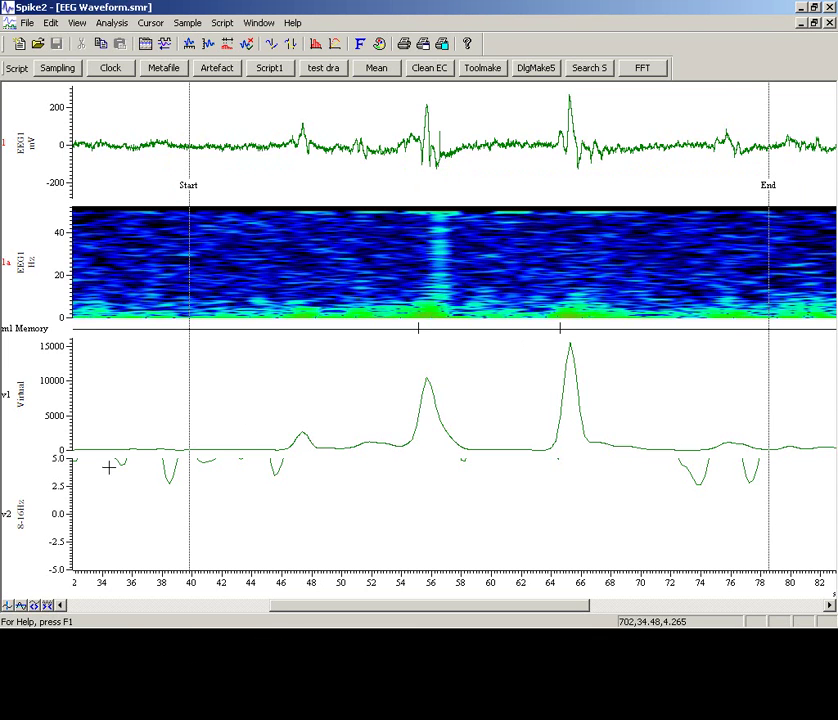
- Optimise v2's y-axis range to fit its trace, then change v1's title to '0-8Hz'
double_click(68, 482)
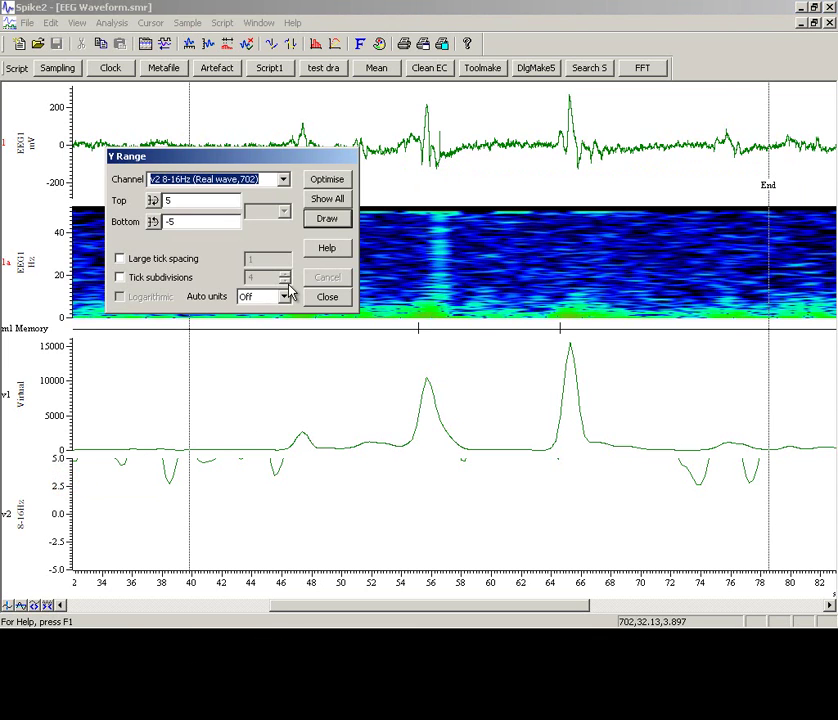
click(325, 180)
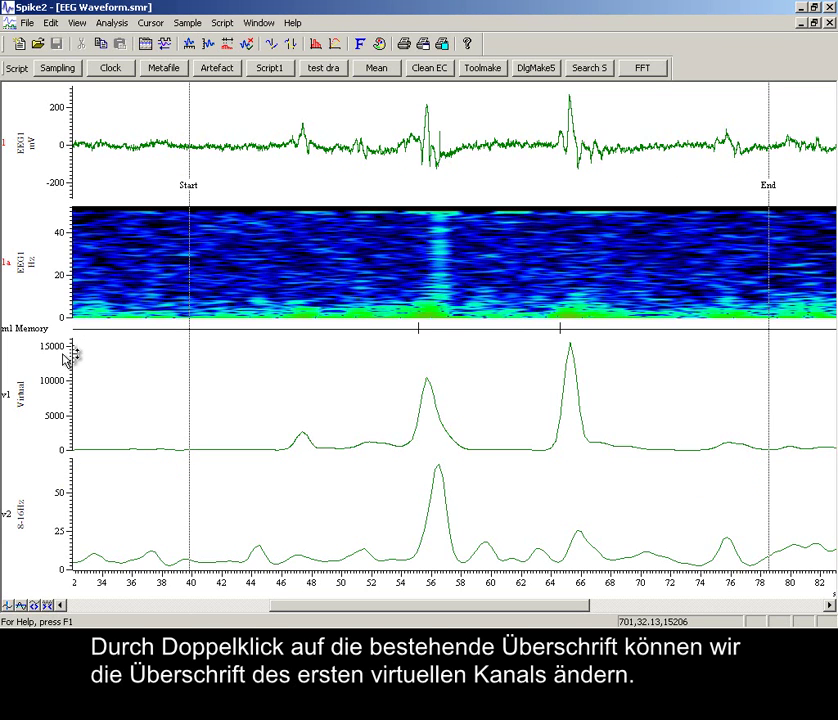
double_click(20, 393)
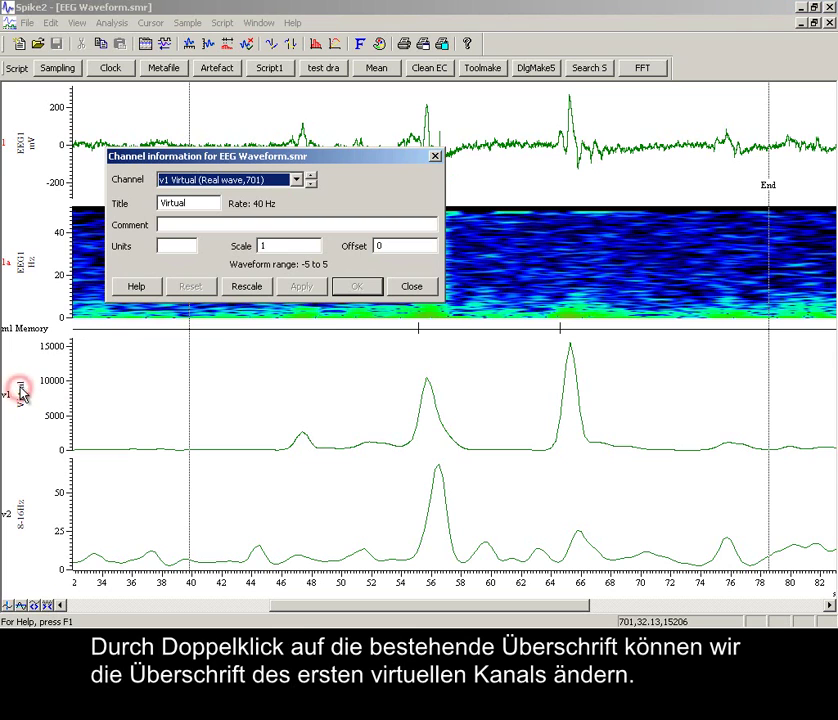
double_click(193, 200)
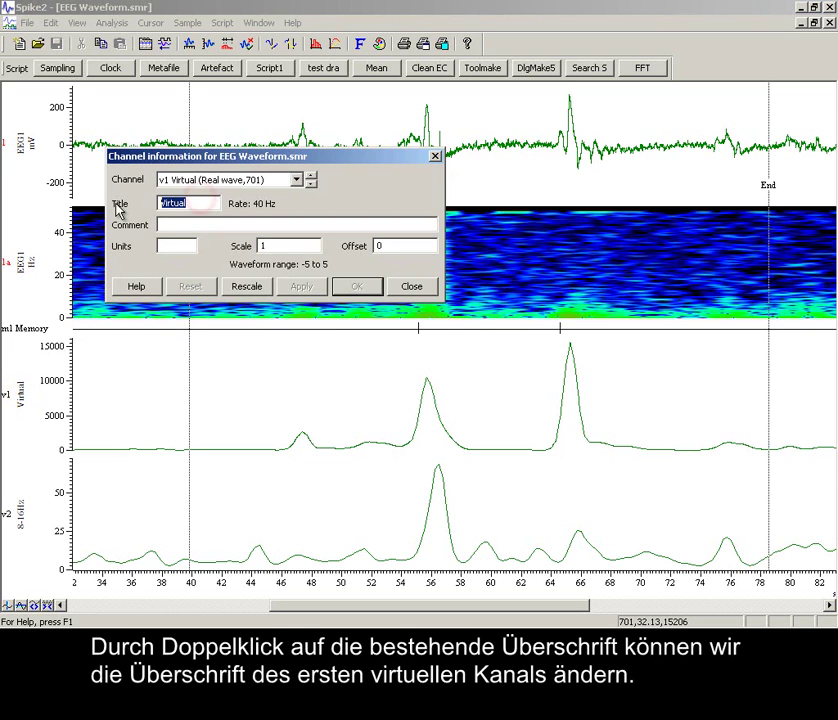
text(0-8Hz)
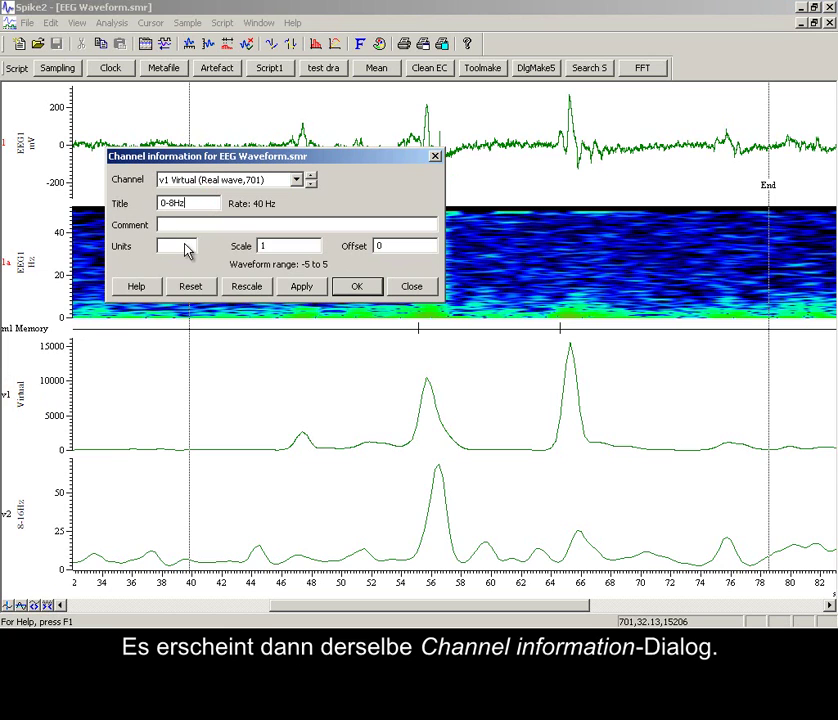
click(358, 286)
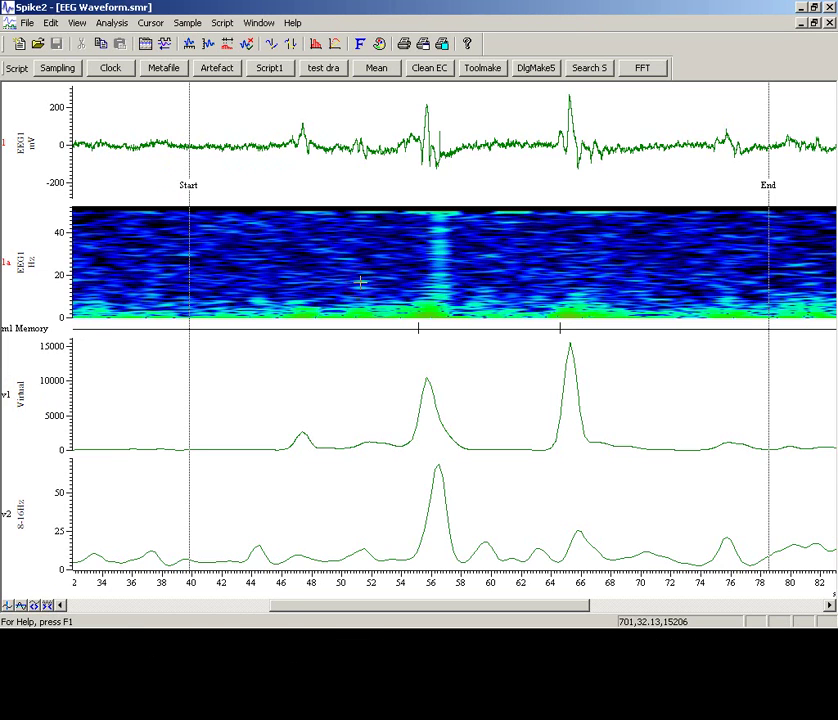
- In Set colours, give v1 0-8Hz red and v2 8-16Hz blue
click(380, 43)
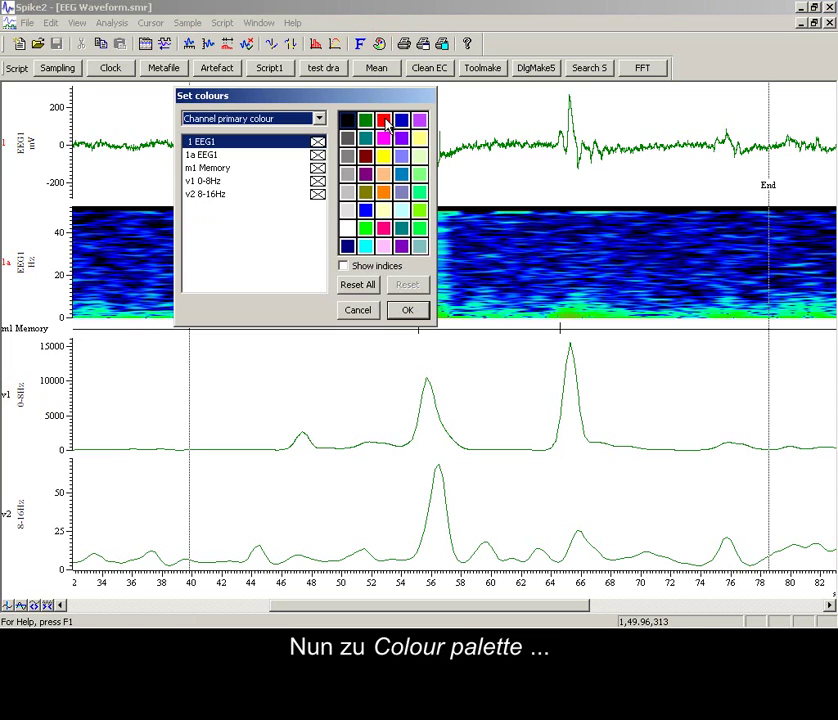
click(312, 182)
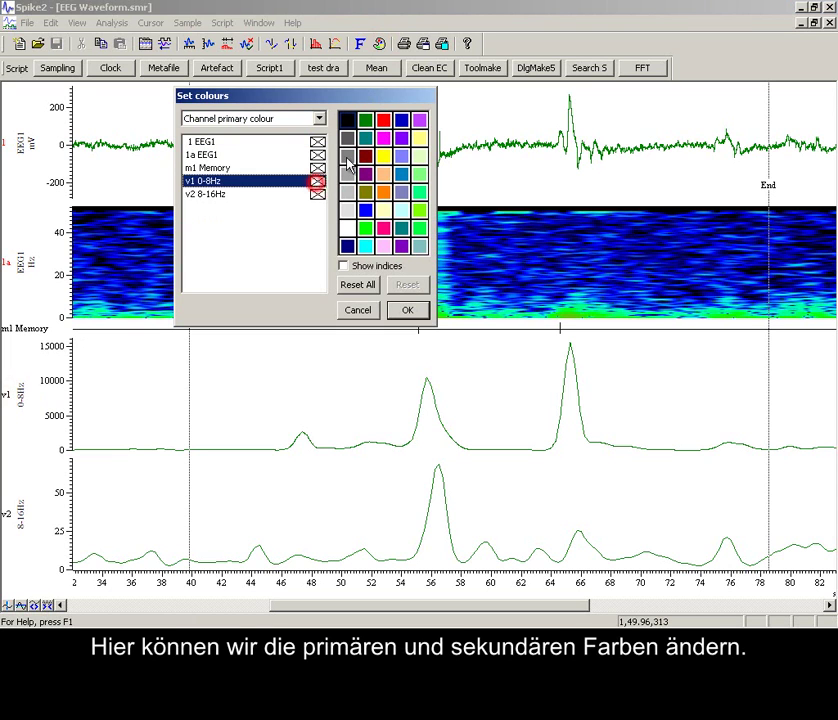
click(383, 119)
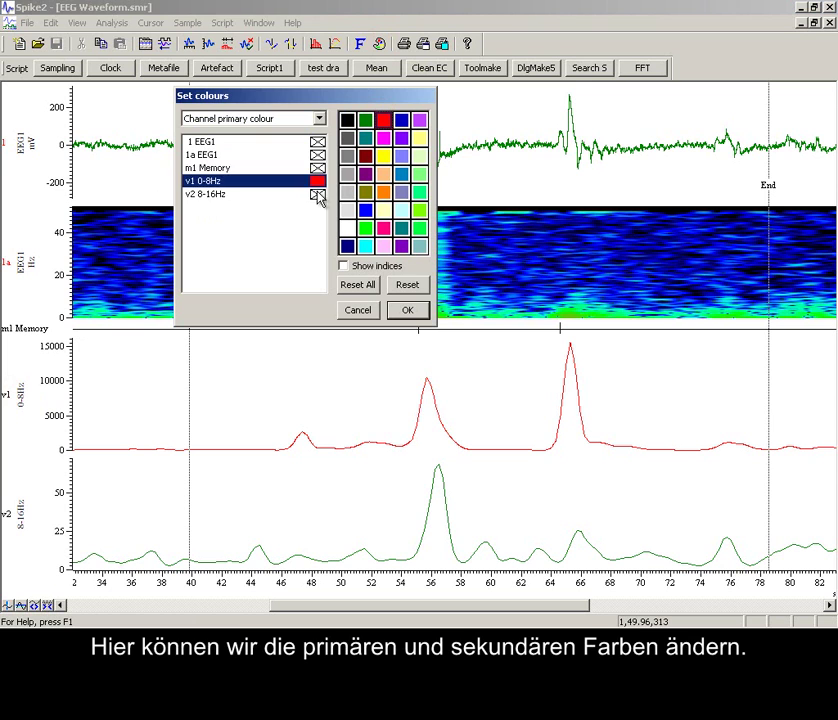
click(318, 193)
click(401, 122)
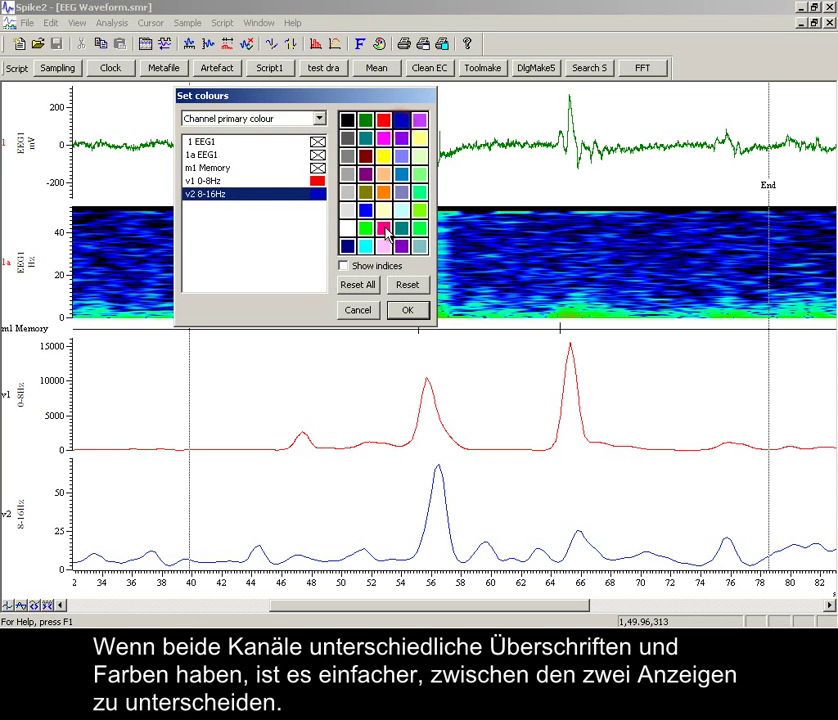
click(405, 311)
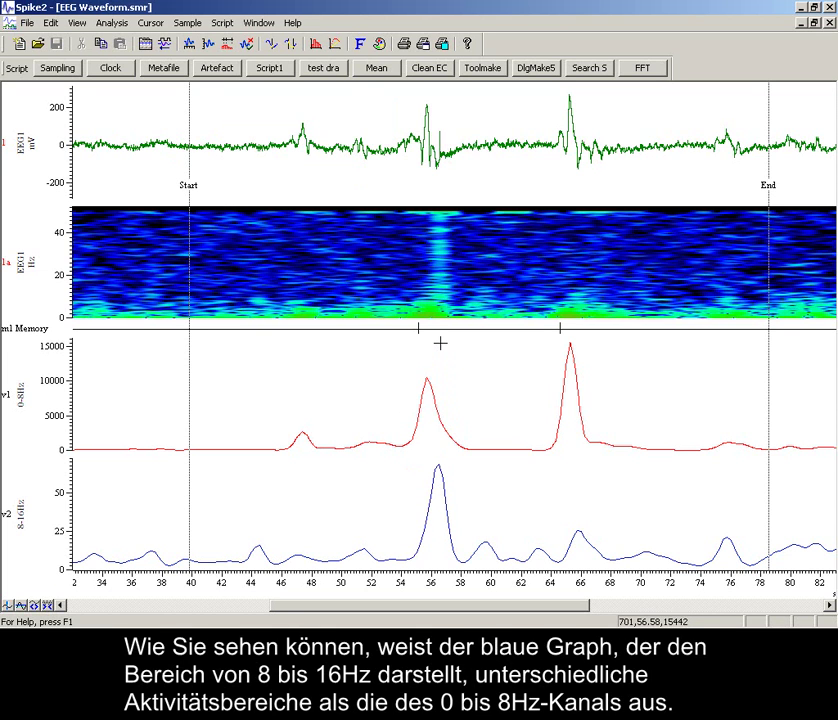
drag(440, 344, 436, 342)
drag(259, 539, 259, 539)
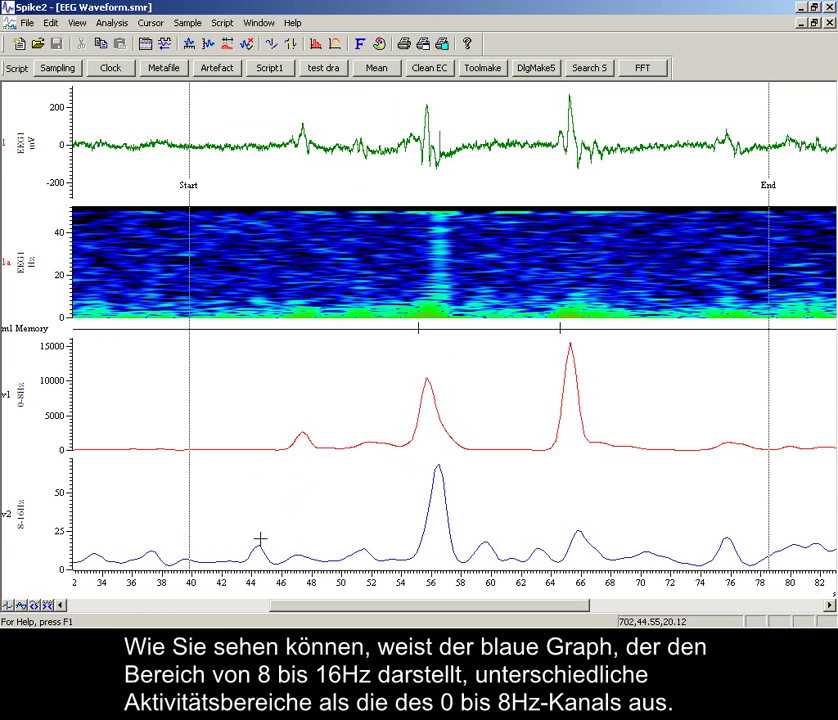